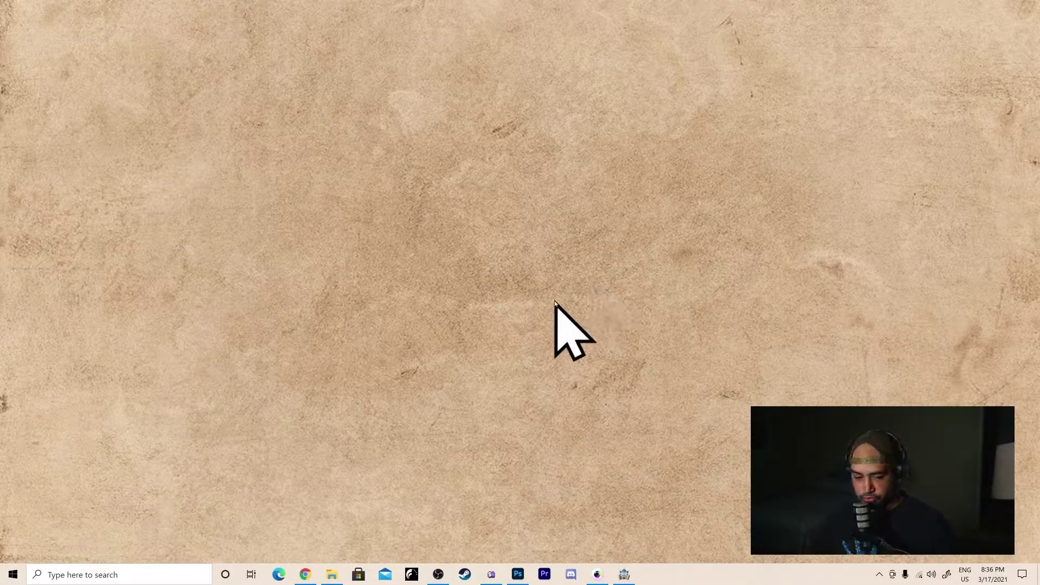
Launch Pro Motion NG and load the KOKO-INSTAGRAM project
{"action": "left_click", "coordinate": [595, 575]}
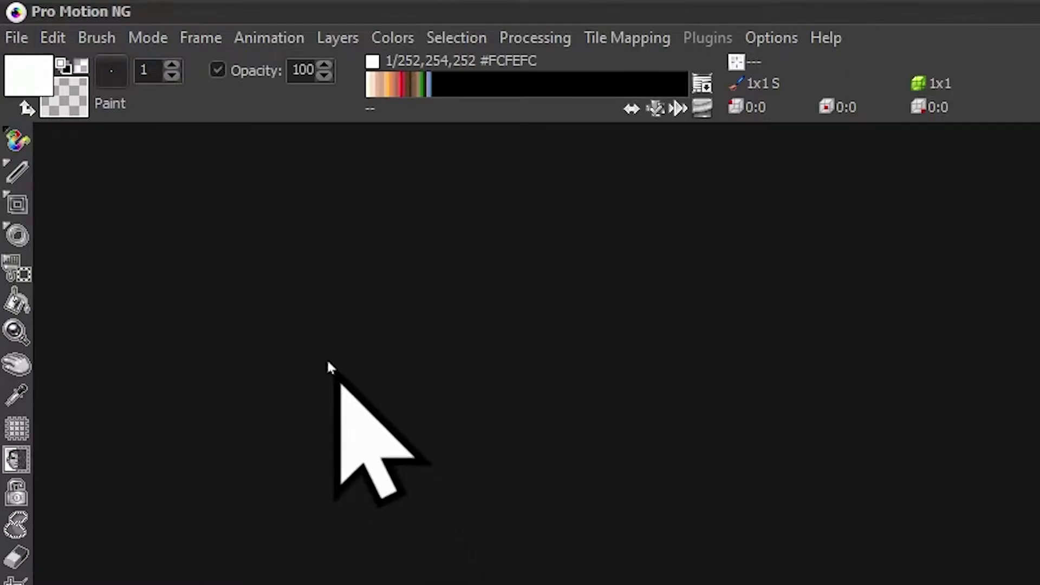
{"action": "left_click", "coordinate": [17, 38]}
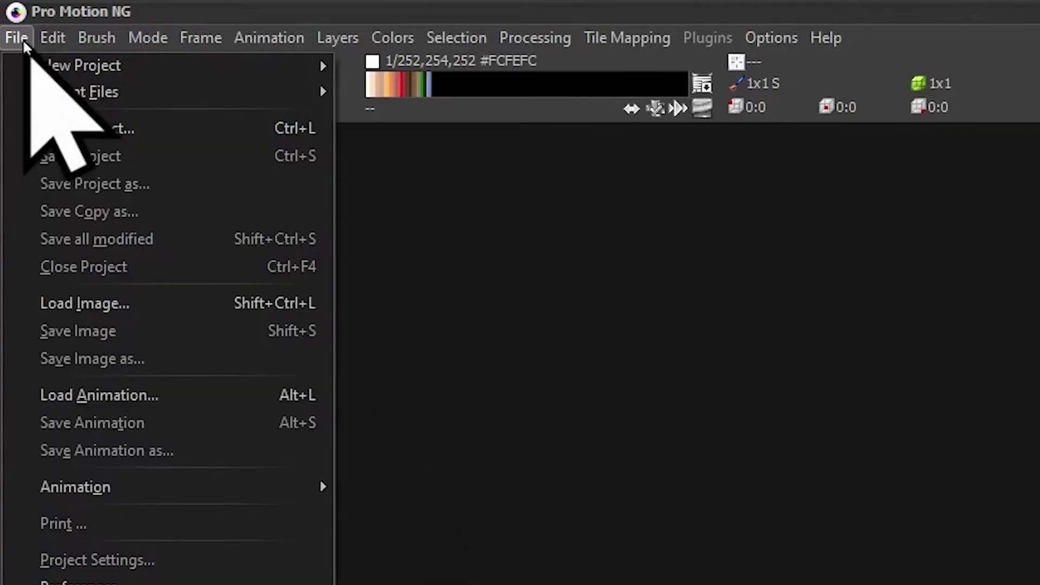
{"action": "left_click", "coordinate": [102, 130]}
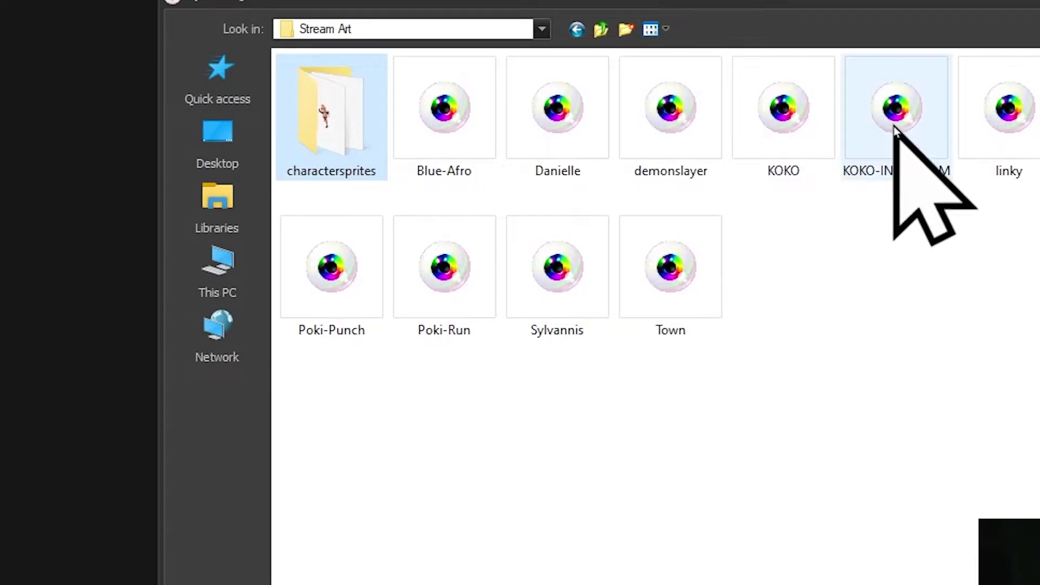
{"action": "double_click", "coordinate": [895, 129]}
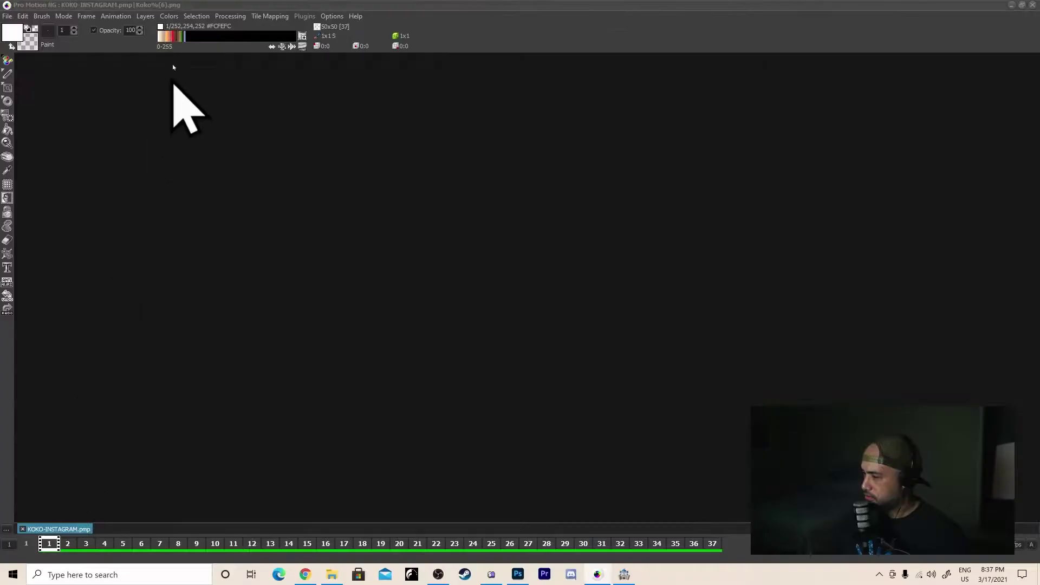
Restore the default window layout from Options > Windows
{"action": "left_click", "coordinate": [333, 16]}
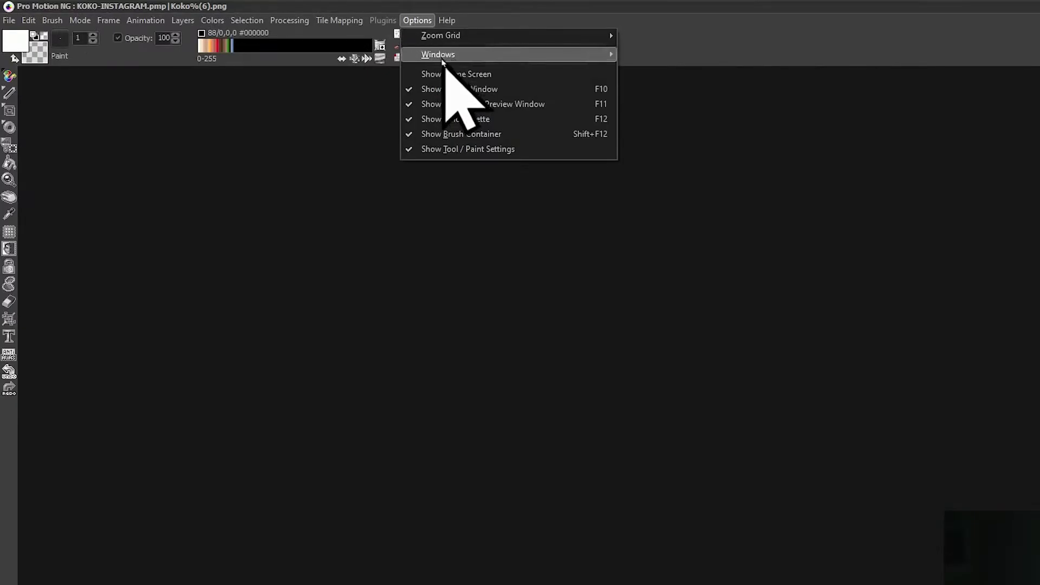
{"action": "mouse_move", "coordinate": [590, 57]}
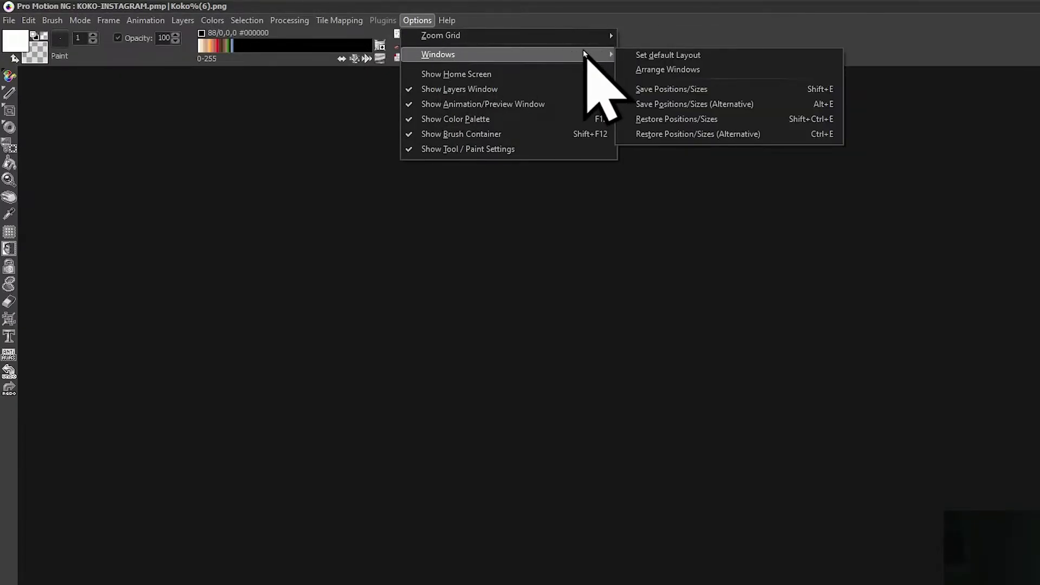
{"action": "left_click", "coordinate": [662, 54]}
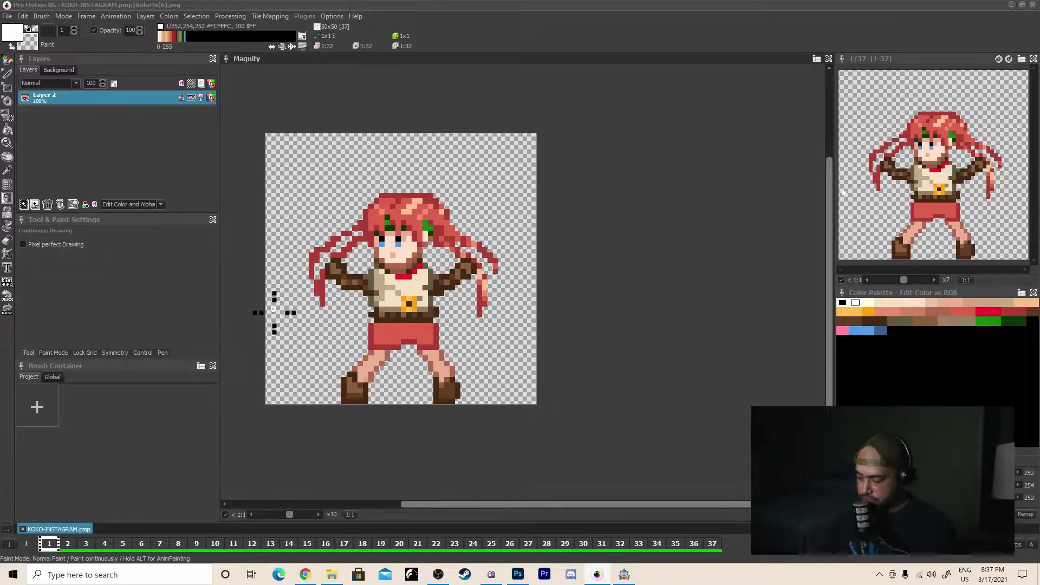
{"action": "key", "text": "Return"}
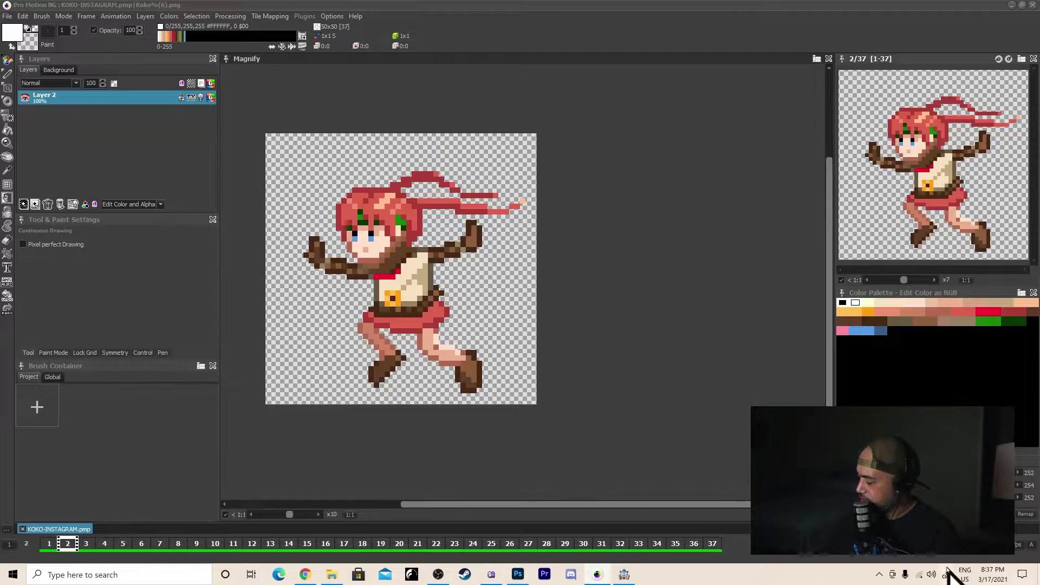
{"action": "key", "text": "Return"}
{"action": "key", "text": "period"}
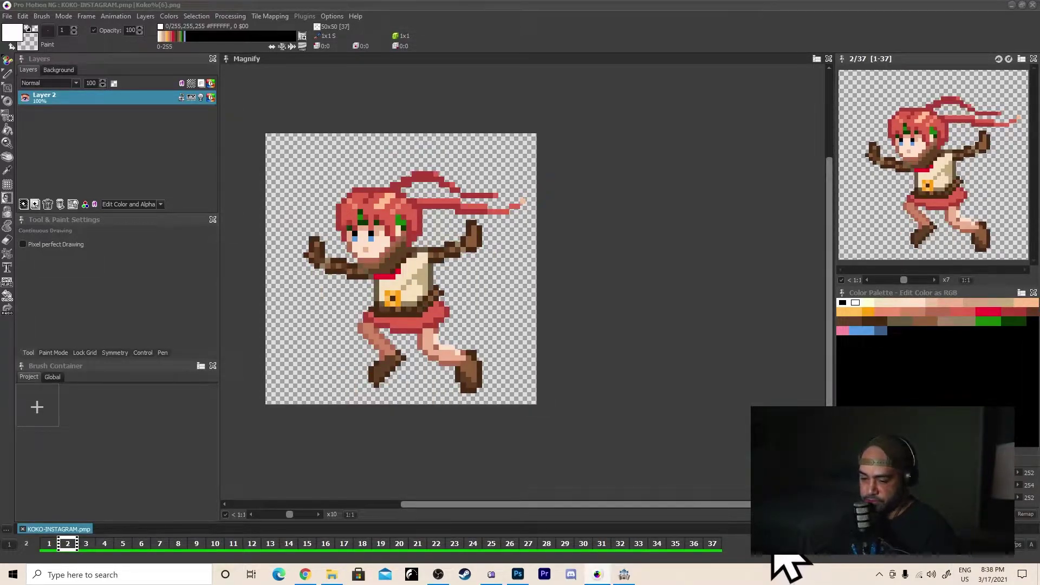
{"action": "left_click", "coordinate": [49, 542]}
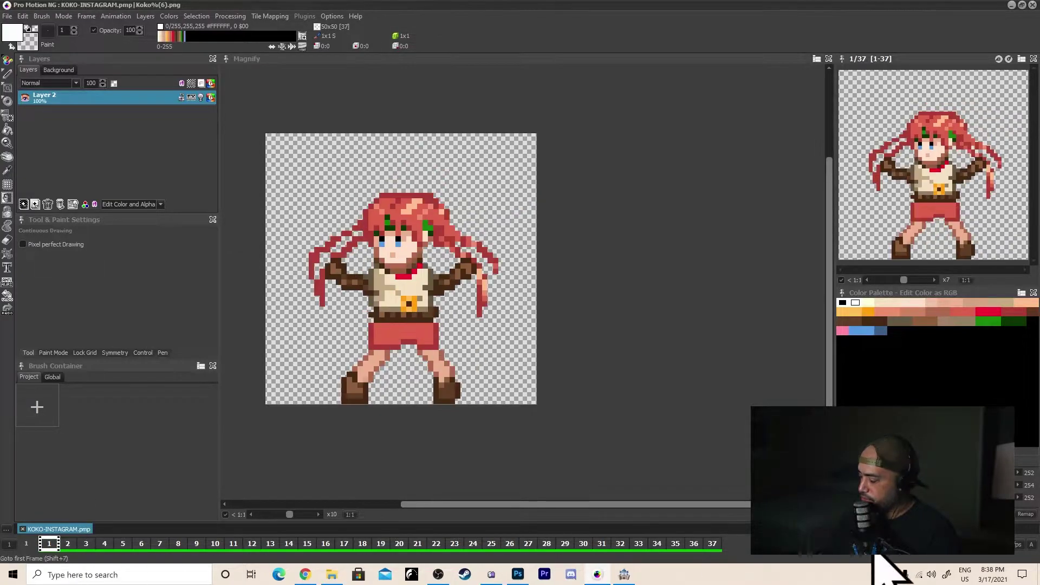
{"action": "left_click", "coordinate": [950, 545]}
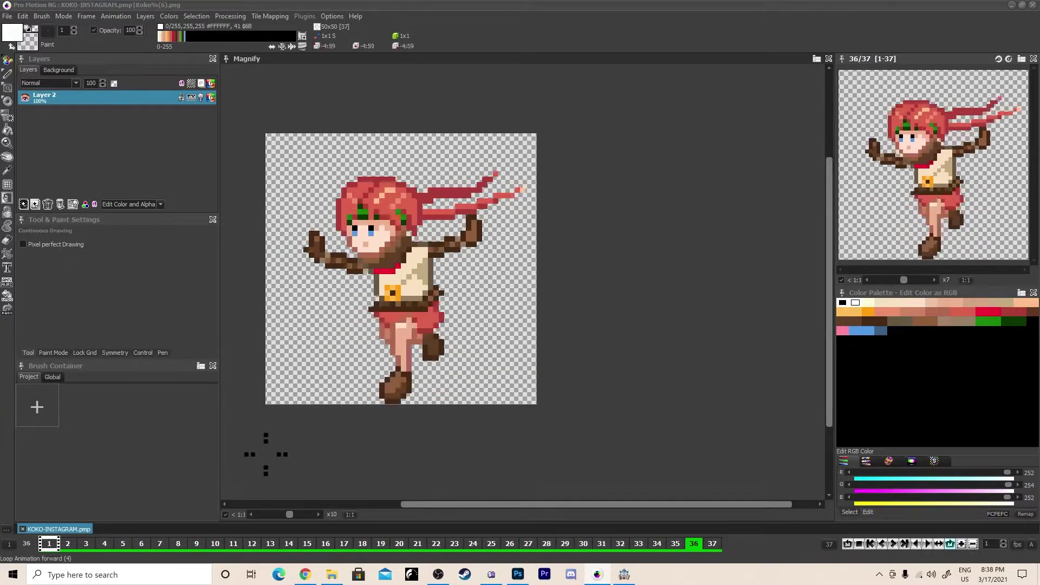
{"action": "left_click", "coordinate": [951, 544]}
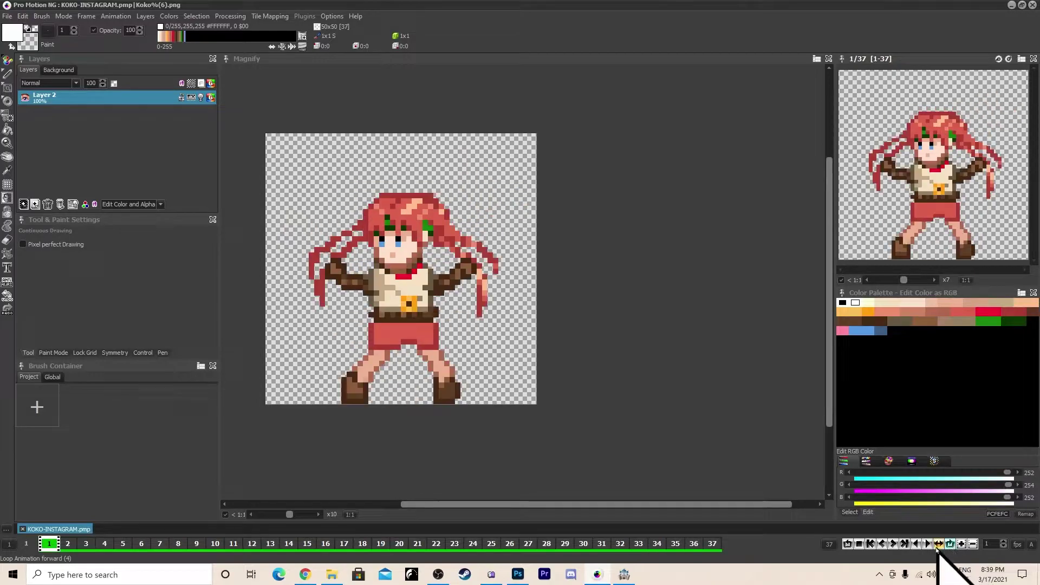
{"action": "left_click", "coordinate": [927, 545]}
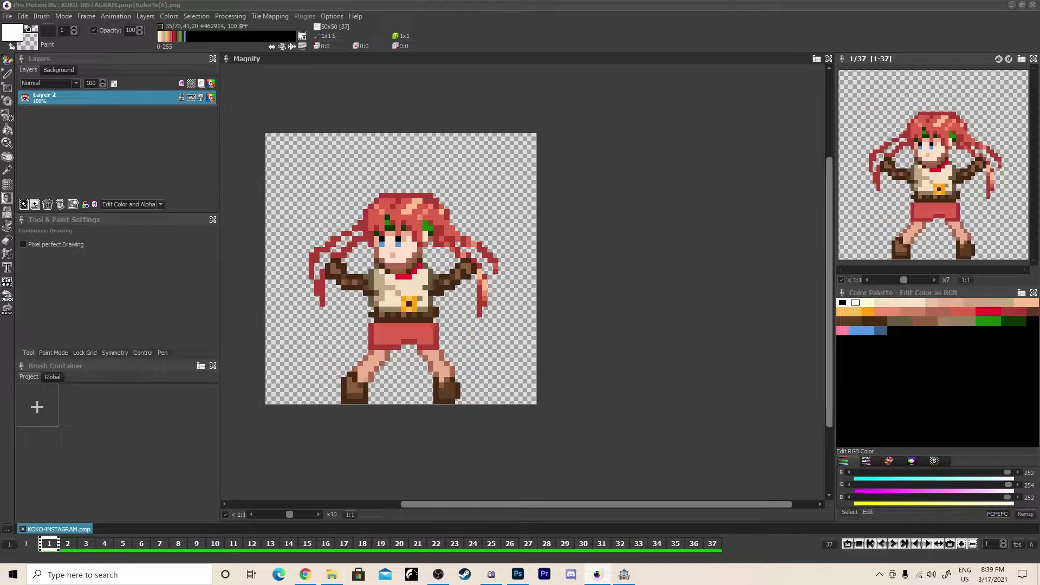
{"action": "left_click", "coordinate": [86, 544]}
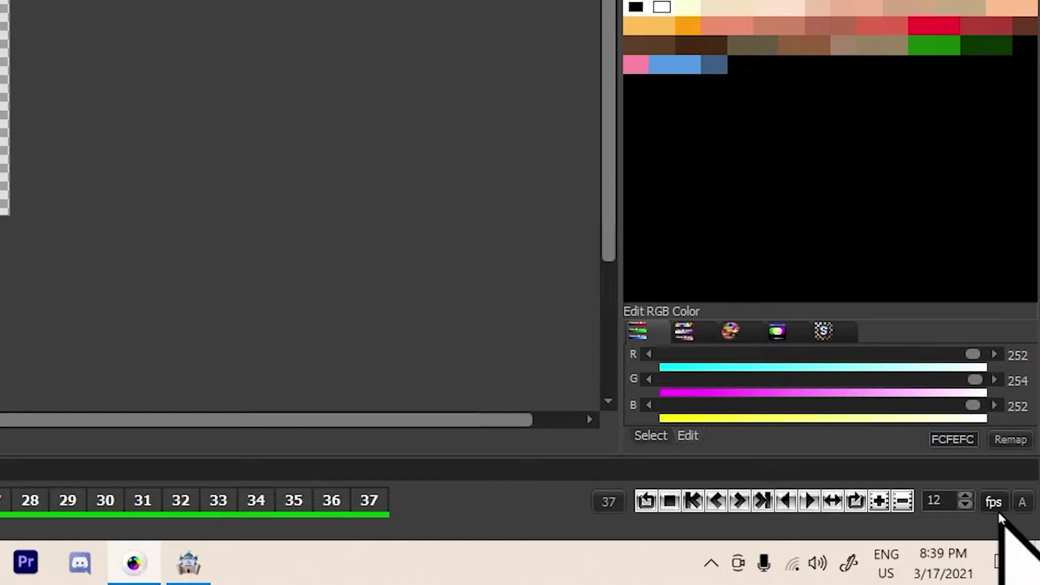
{"action": "left_click", "coordinate": [997, 509]}
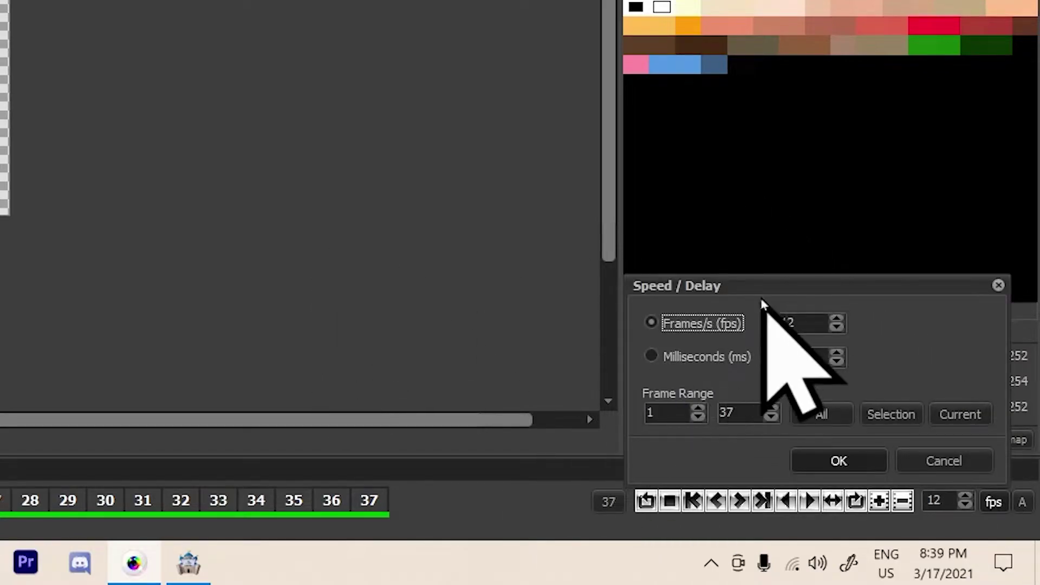
{"action": "left_click", "coordinate": [998, 286]}
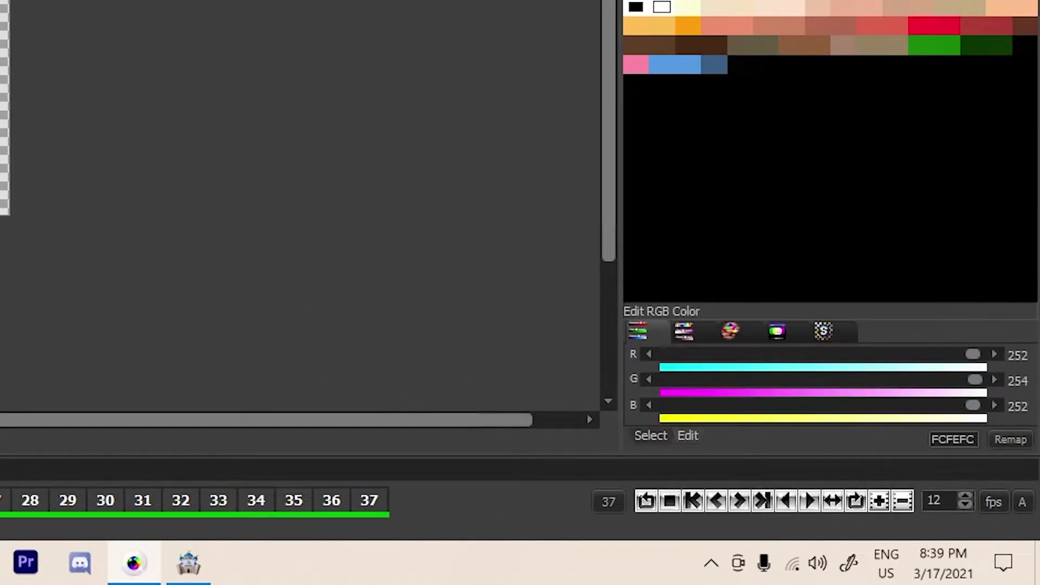
{"action": "left_click", "coordinate": [48, 544]}
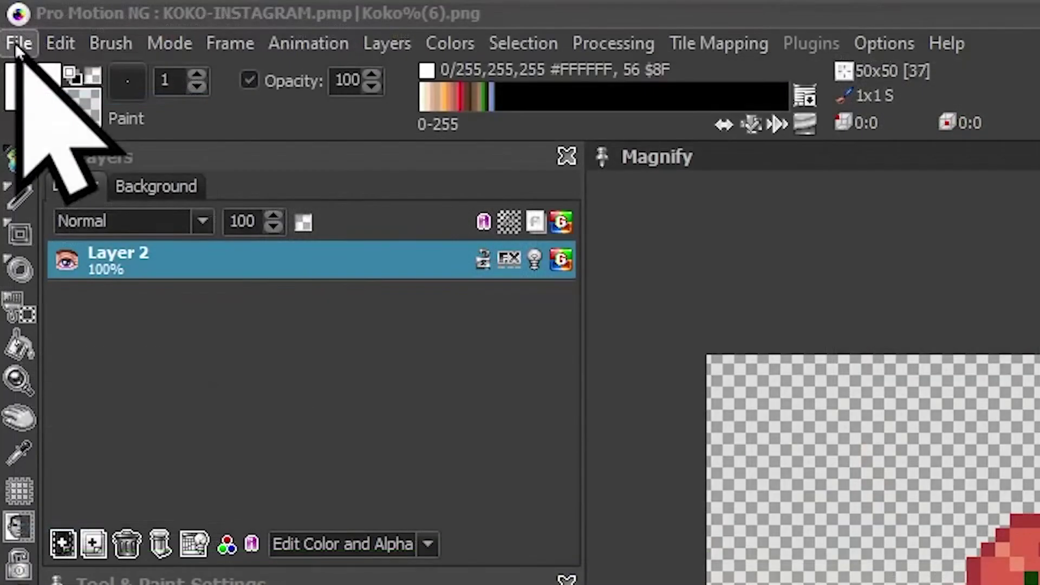
Save the animation to the Desktop as kokogif in GIF - Compuserve format
{"action": "left_click", "coordinate": [18, 45]}
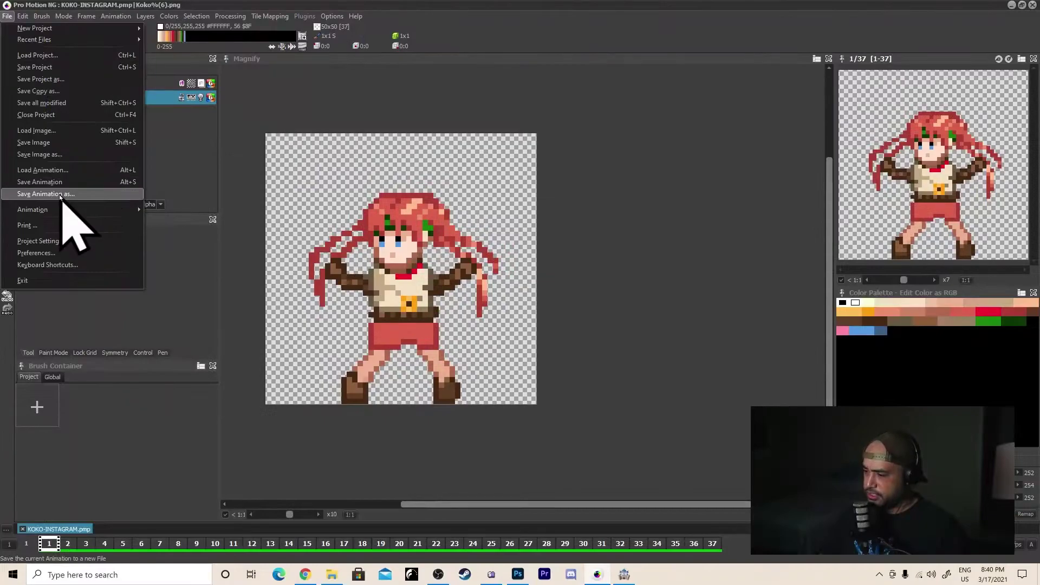
{"action": "left_click", "coordinate": [60, 196]}
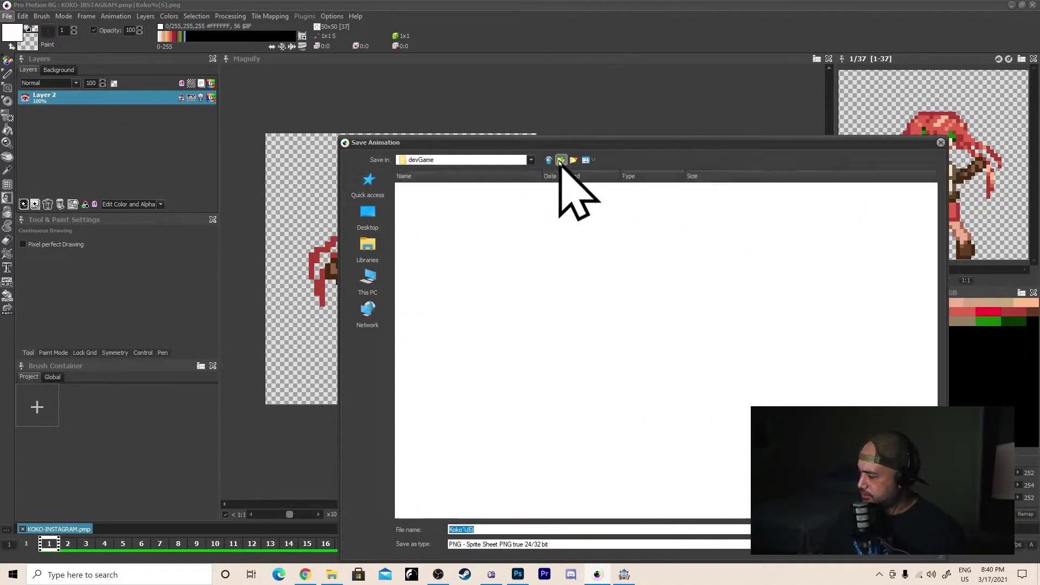
{"action": "left_click", "coordinate": [560, 161]}
{"action": "left_click", "coordinate": [648, 544]}
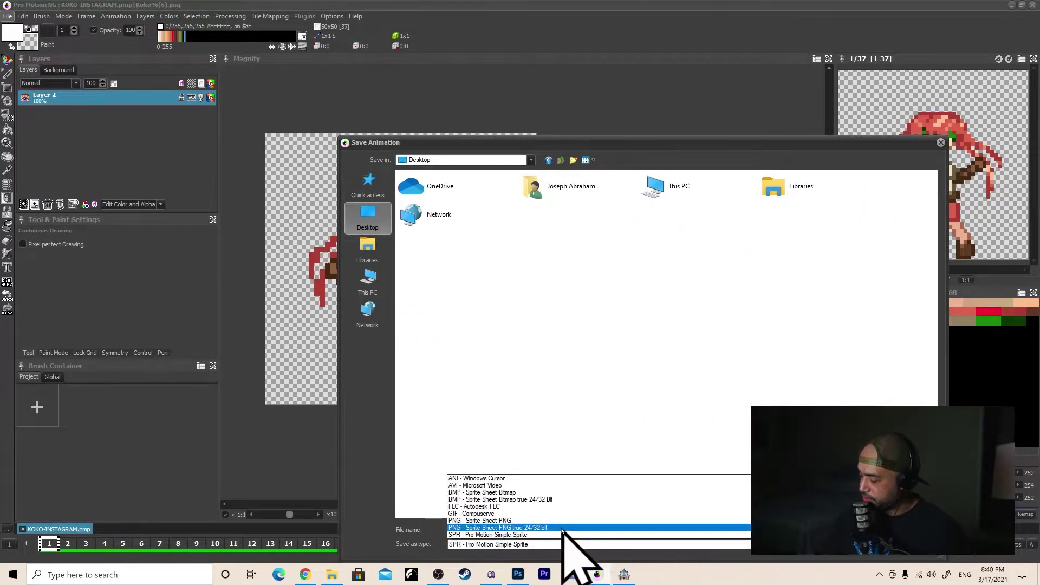
{"action": "left_click", "coordinate": [569, 514]}
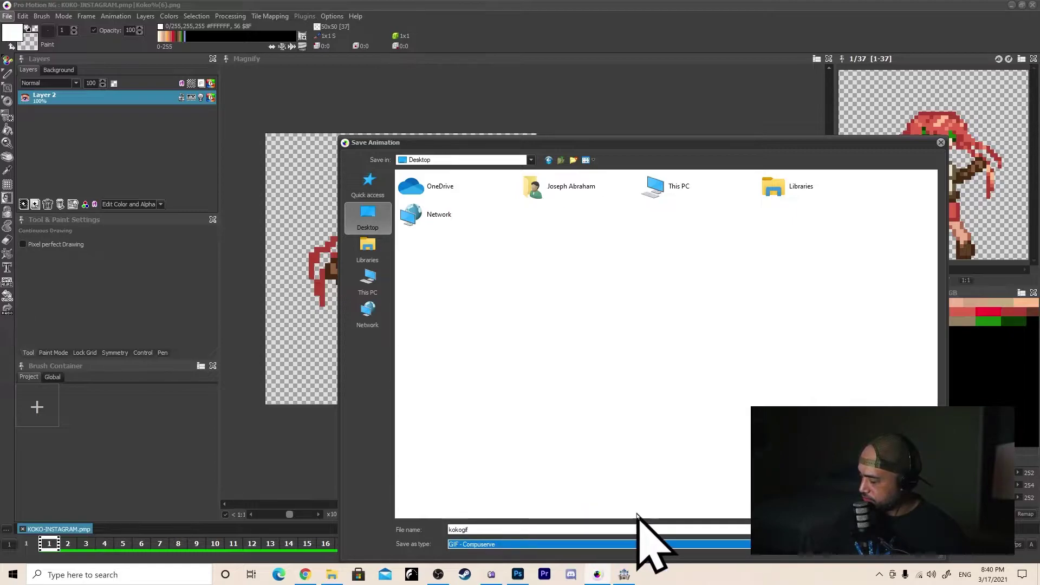
{"action": "left_click", "coordinate": [571, 544]}
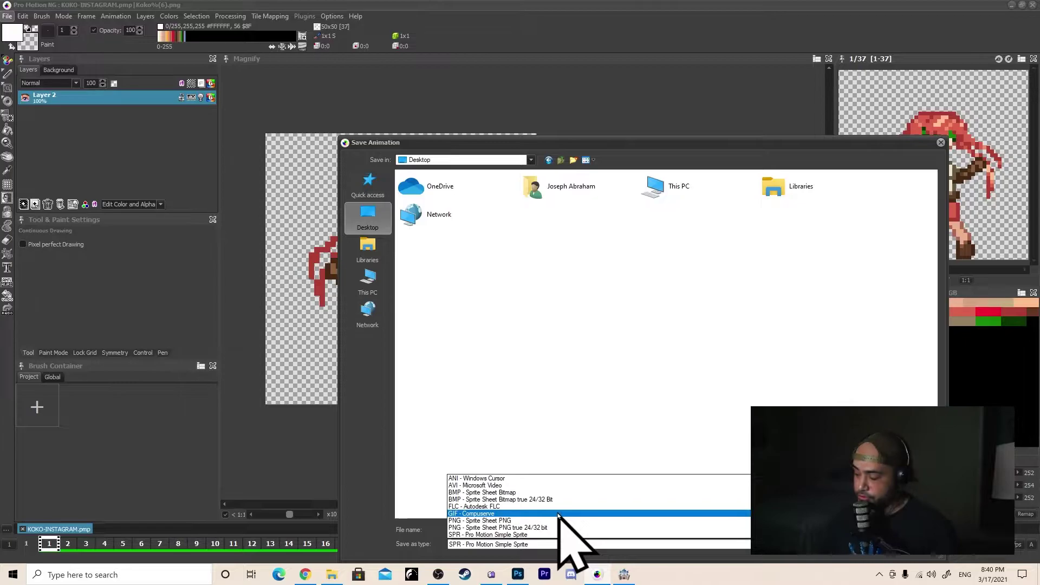
{"action": "left_click", "coordinate": [558, 513]}
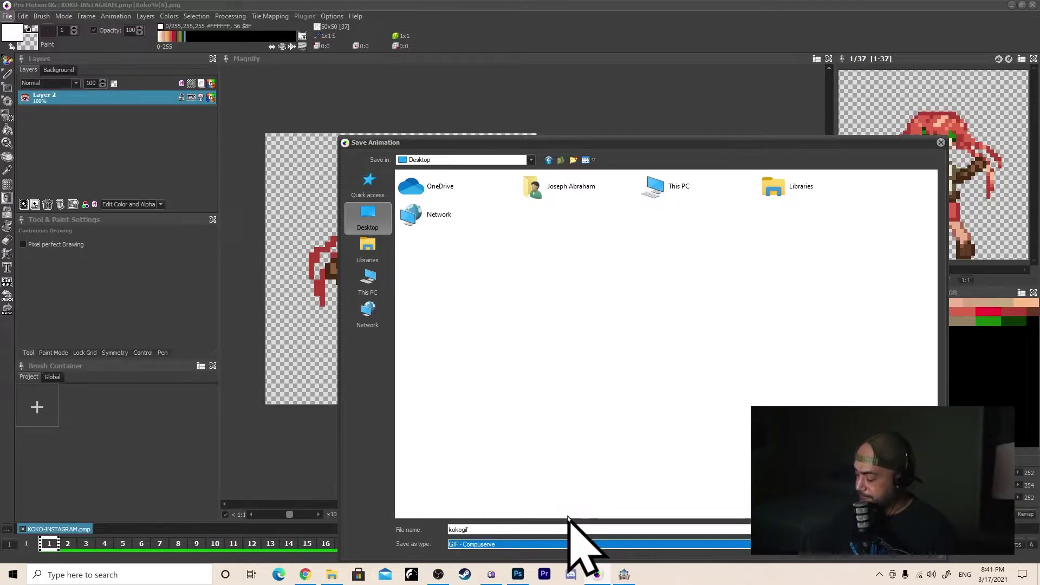
{"action": "key", "text": "Return"}
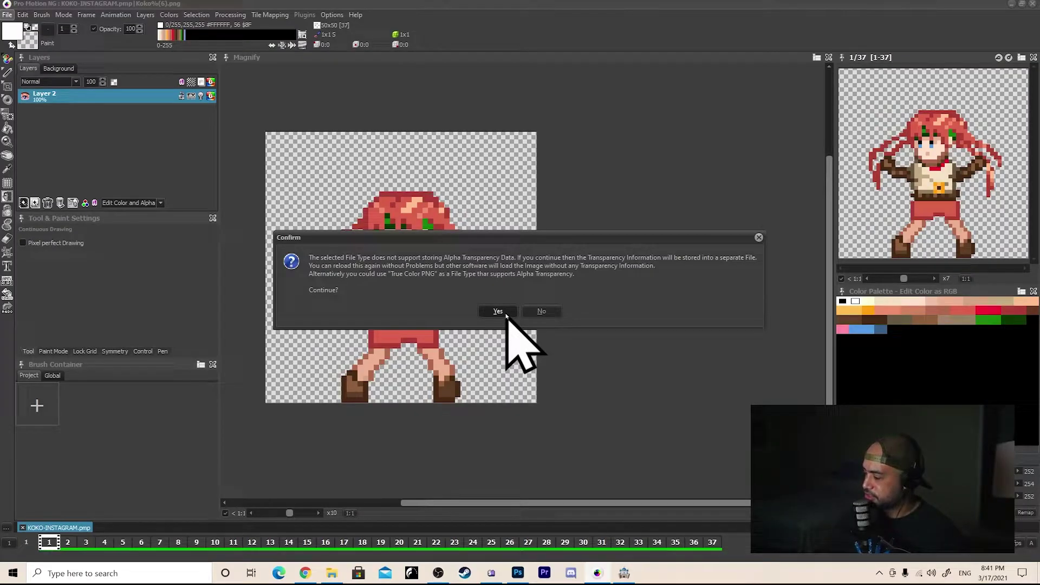
{"action": "left_click", "coordinate": [498, 312]}
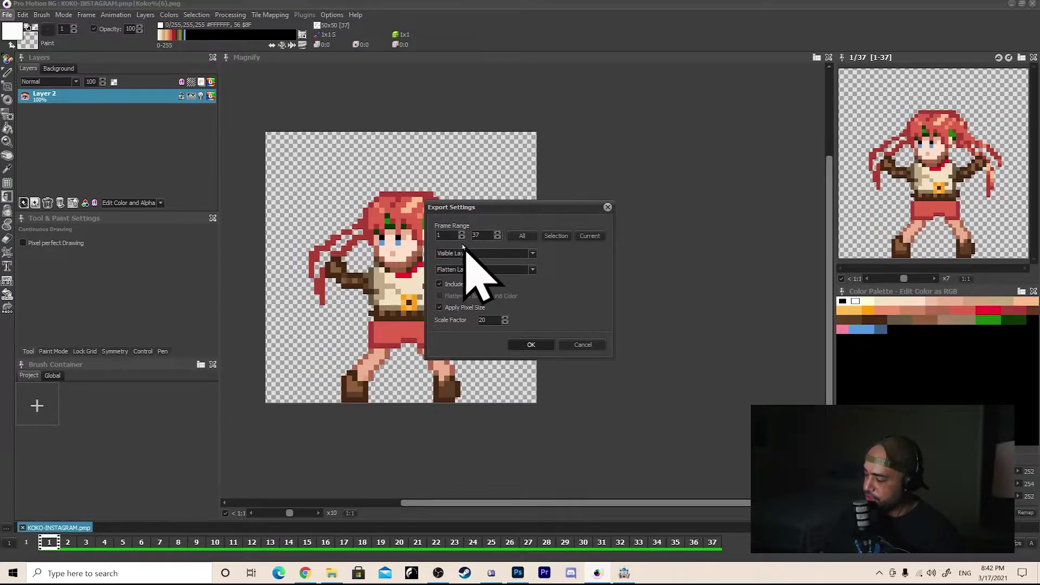
{"action": "double_click", "coordinate": [421, 236]}
{"action": "type", "text": "22"}
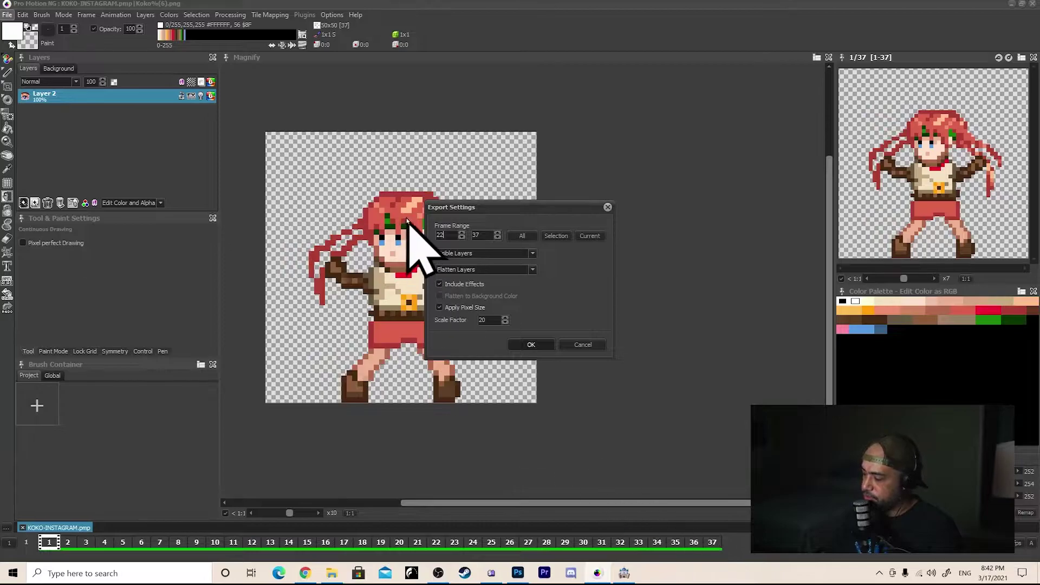
{"action": "left_click_drag", "start_coordinate": [448, 235], "coordinate": [434, 235]}
{"action": "type", "text": "1"}
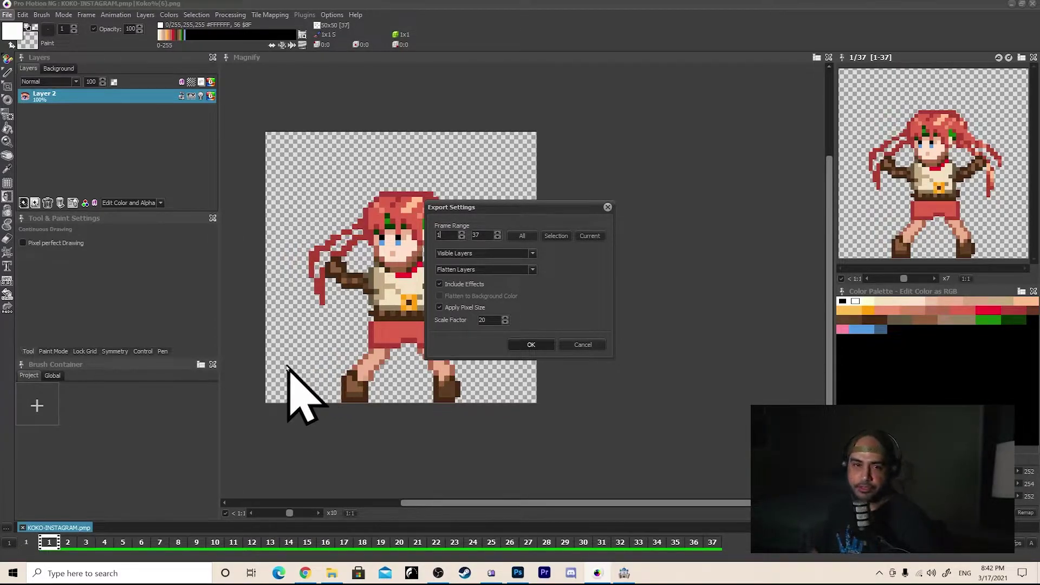
{"action": "left_click", "coordinate": [477, 269]}
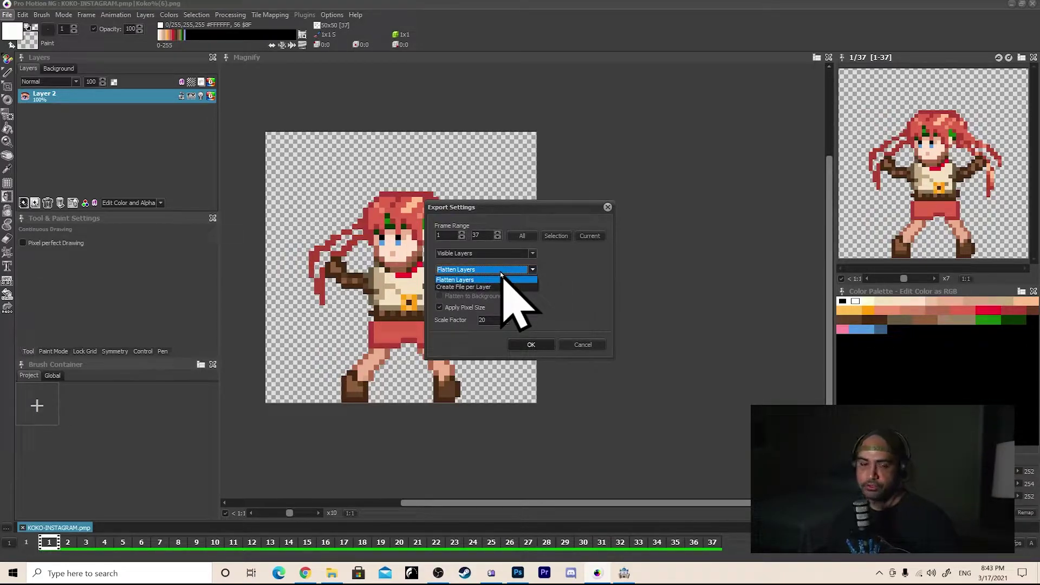
{"action": "left_click", "coordinate": [501, 276]}
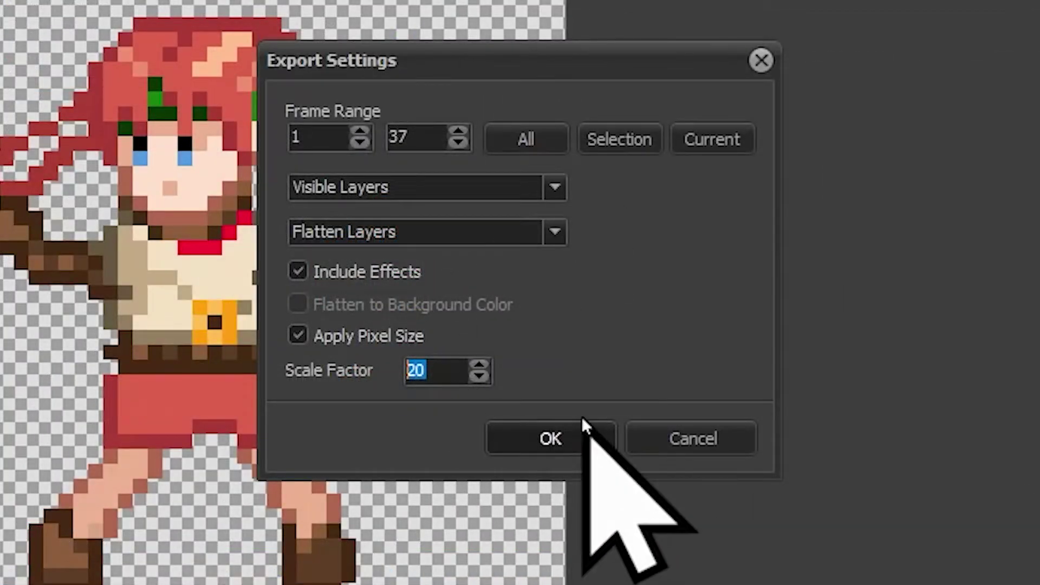
Finish the GIF export, place kokogif and its alpha file mid-desktop, and inspect the alpha GIF
{"action": "left_click", "coordinate": [580, 425]}
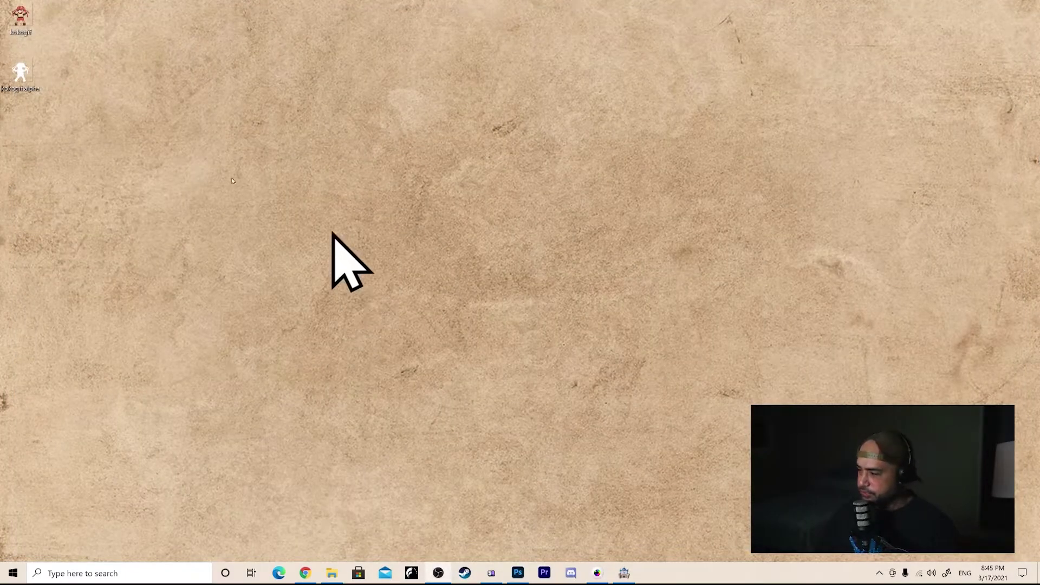
{"action": "left_click_drag", "start_coordinate": [26, 30], "coordinate": [295, 252]}
{"action": "left_click_drag", "start_coordinate": [21, 73], "coordinate": [390, 241]}
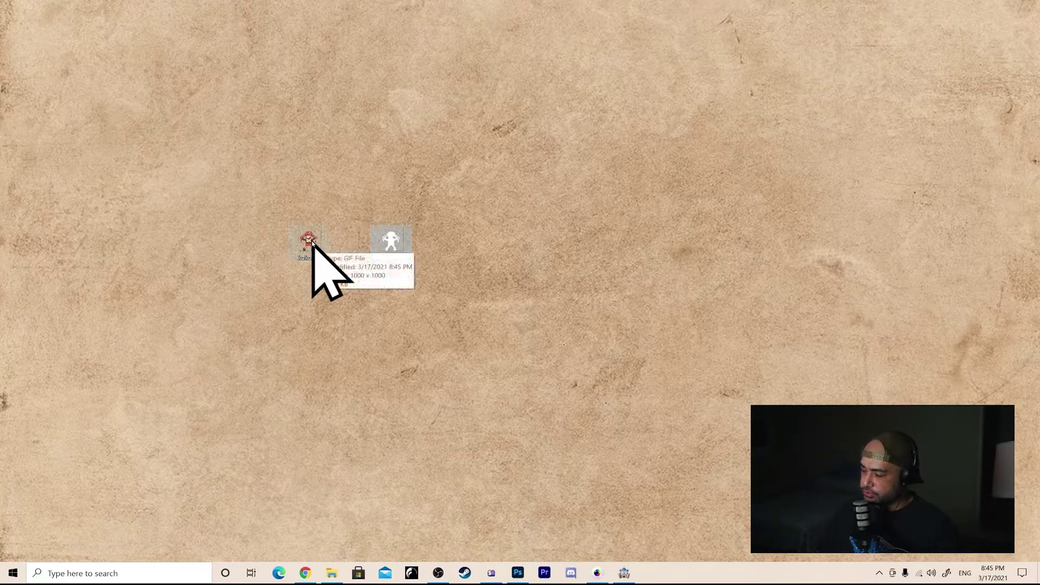
{"action": "double_click", "coordinate": [394, 241]}
{"action": "left_click", "coordinate": [754, 7]}
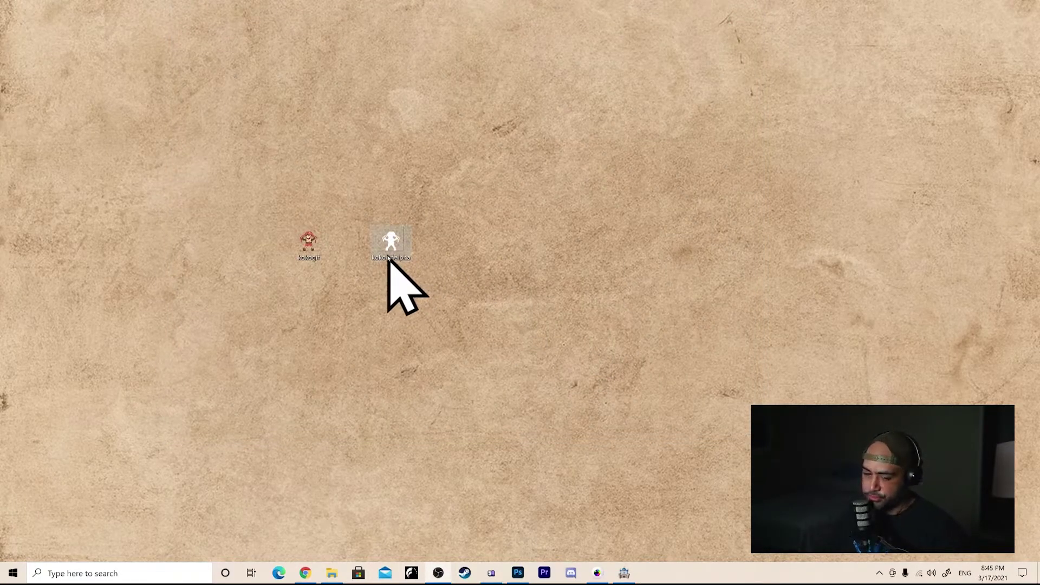
Watch kokogif.gif play in Photos, then zoom in on the Linky-1.gif page in Chrome
{"action": "double_click", "coordinate": [313, 246]}
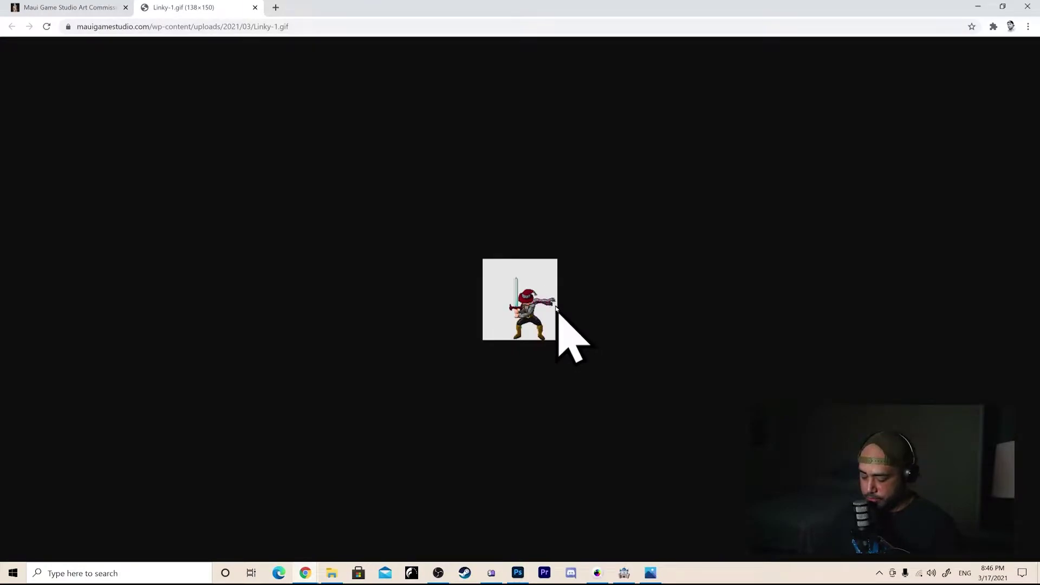
{"action": "scroll", "coordinate": [556, 308], "scroll_direction": "up", "scroll_amount": 9}
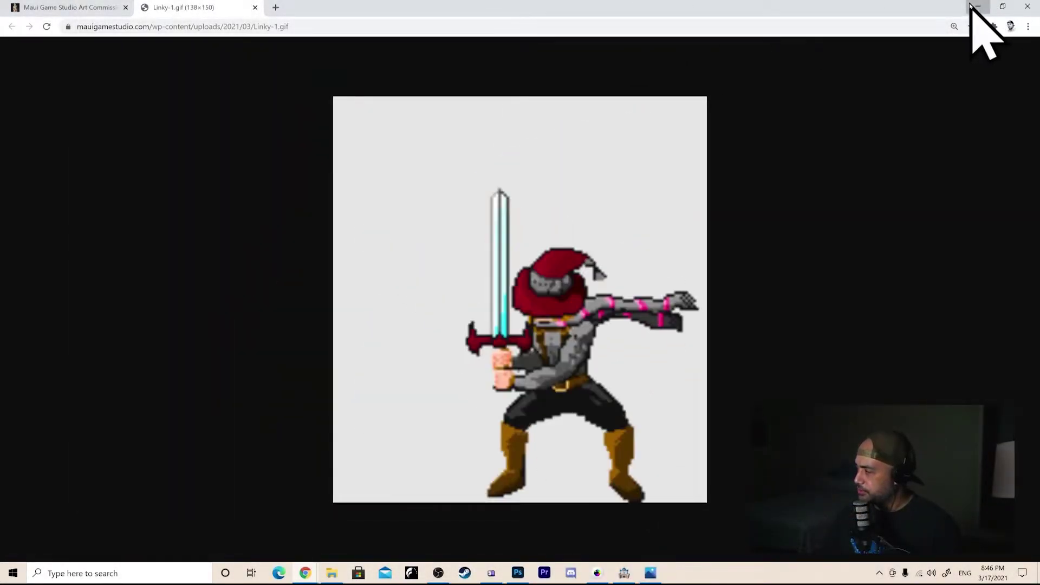
Minimize Chrome so the kokogif animation shows again in Photos
{"action": "left_click", "coordinate": [978, 7]}
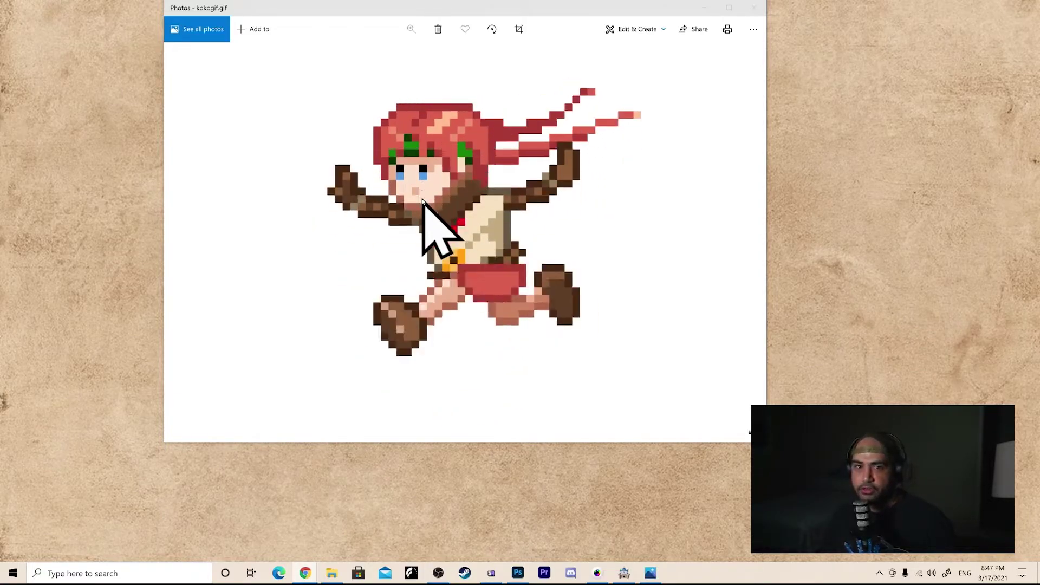
{"action": "left_click", "coordinate": [754, 8]}
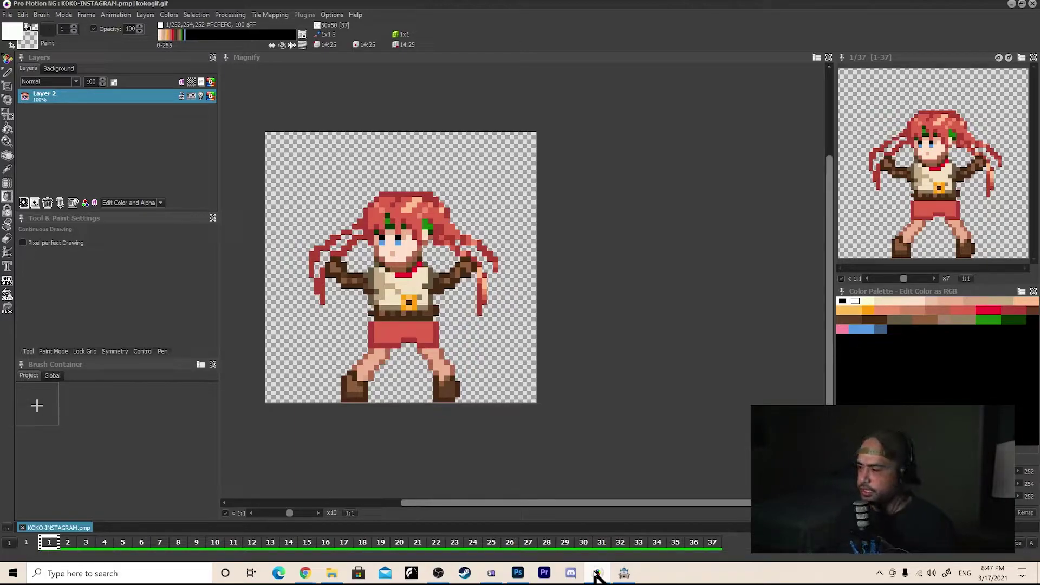
Save kokogif under a different file type, accept separate transparency, and tick Include Effects
{"action": "left_click", "coordinate": [598, 573]}
{"action": "left_click", "coordinate": [7, 14]}
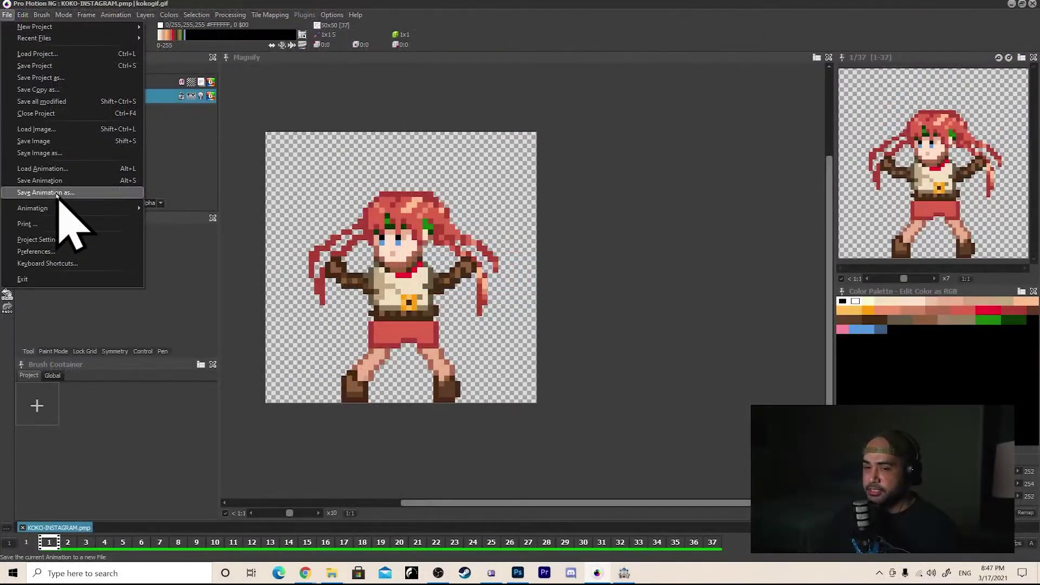
{"action": "left_click", "coordinate": [57, 193]}
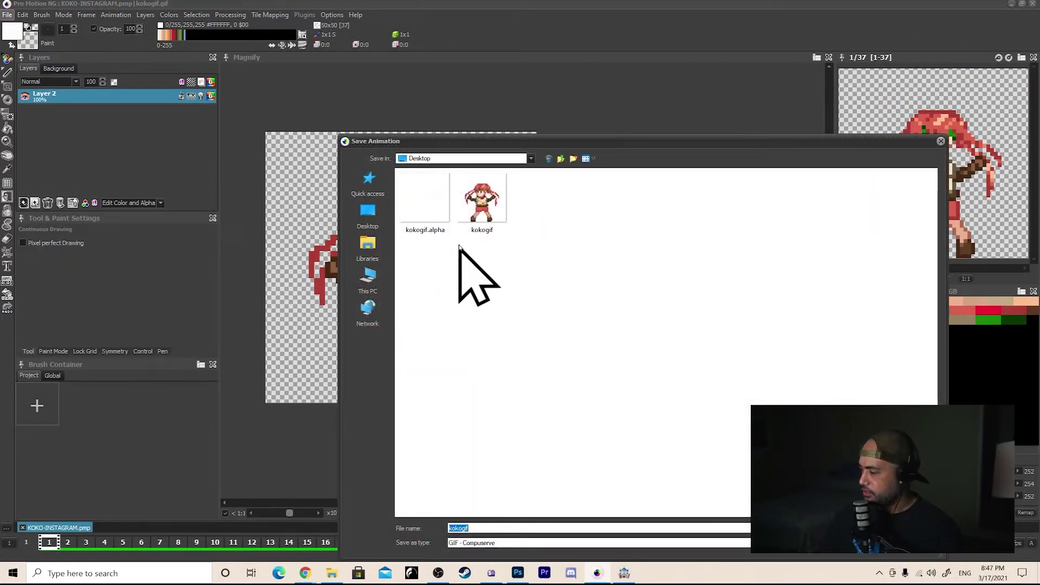
{"action": "left_click", "coordinate": [504, 548]}
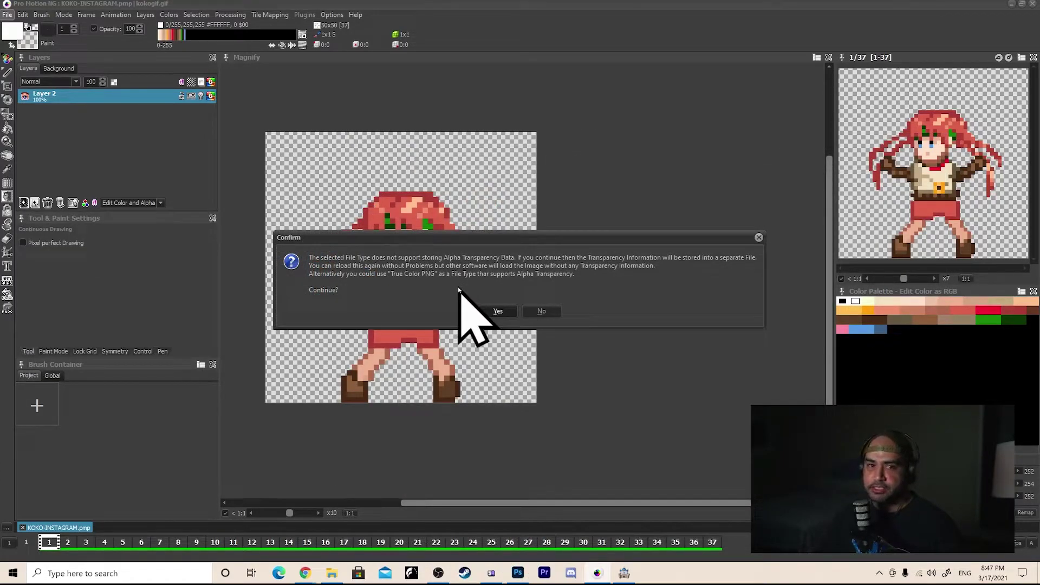
{"action": "left_click", "coordinate": [497, 312]}
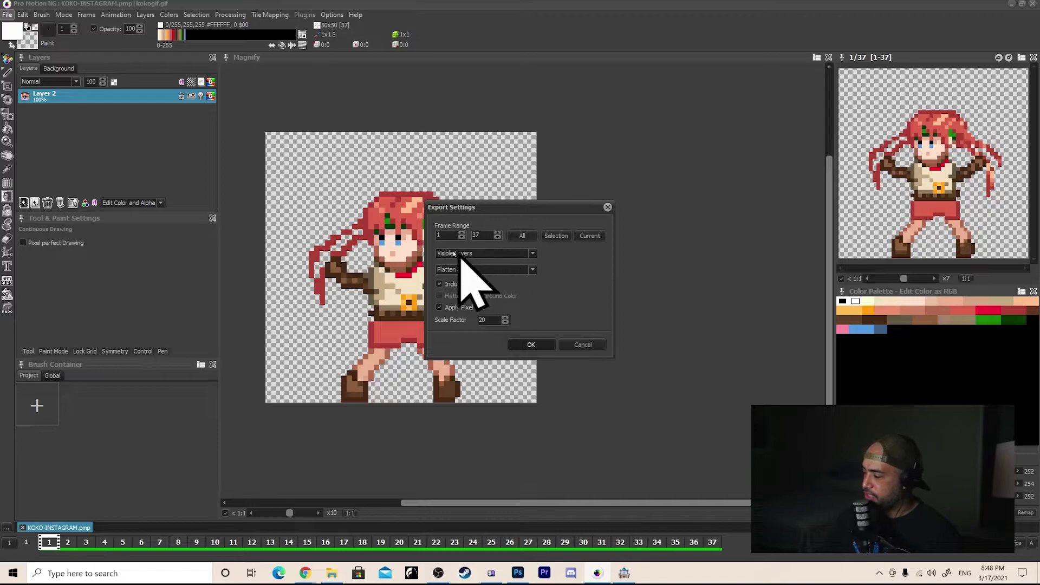
{"action": "left_click", "coordinate": [439, 284]}
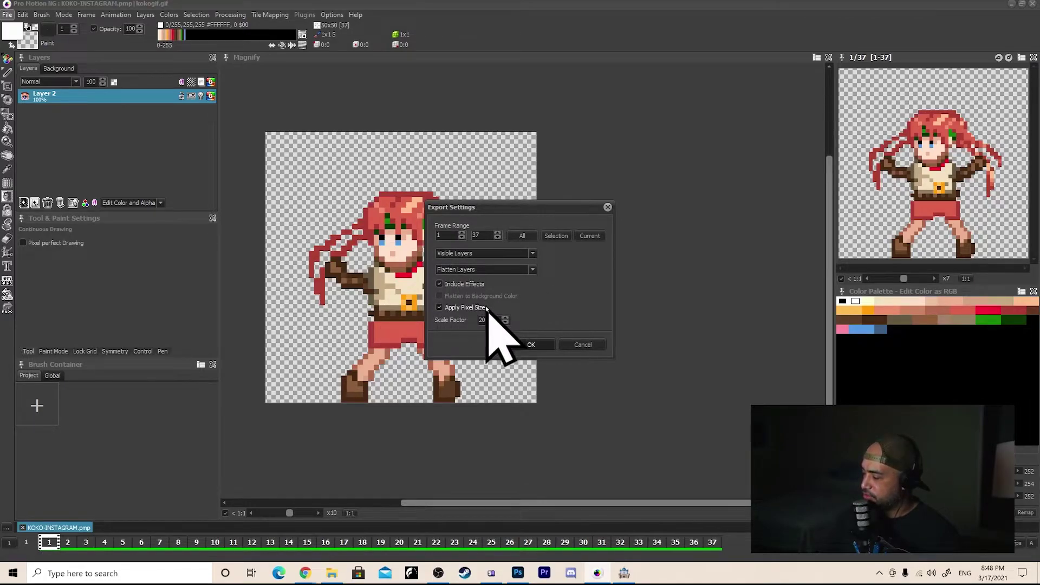
Export the 37-frame kokogif.avi with the Intel IYUV codec, then minimize Pro Motion NG
{"action": "left_click", "coordinate": [531, 345]}
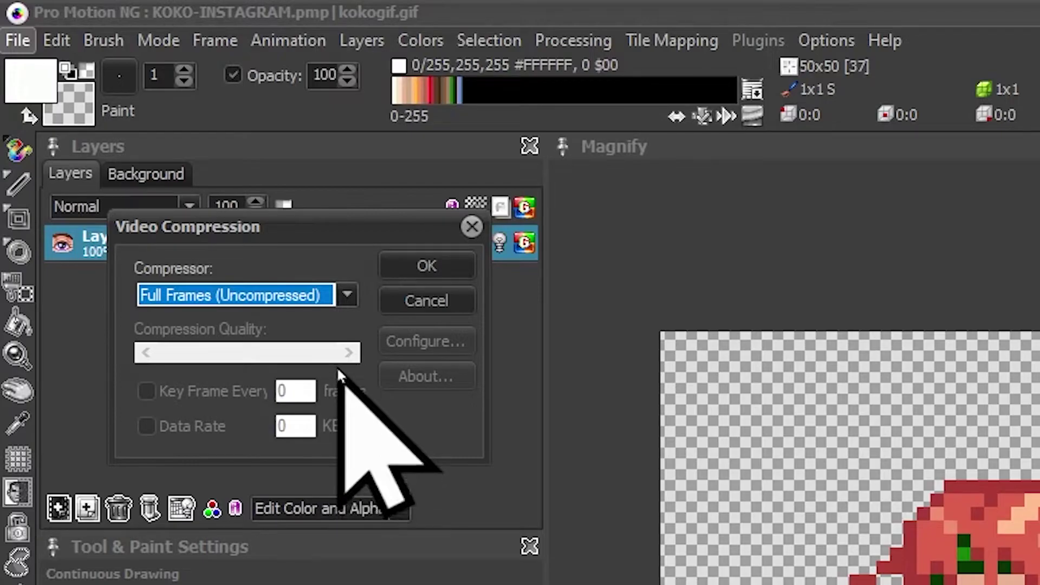
{"action": "left_click", "coordinate": [405, 261]}
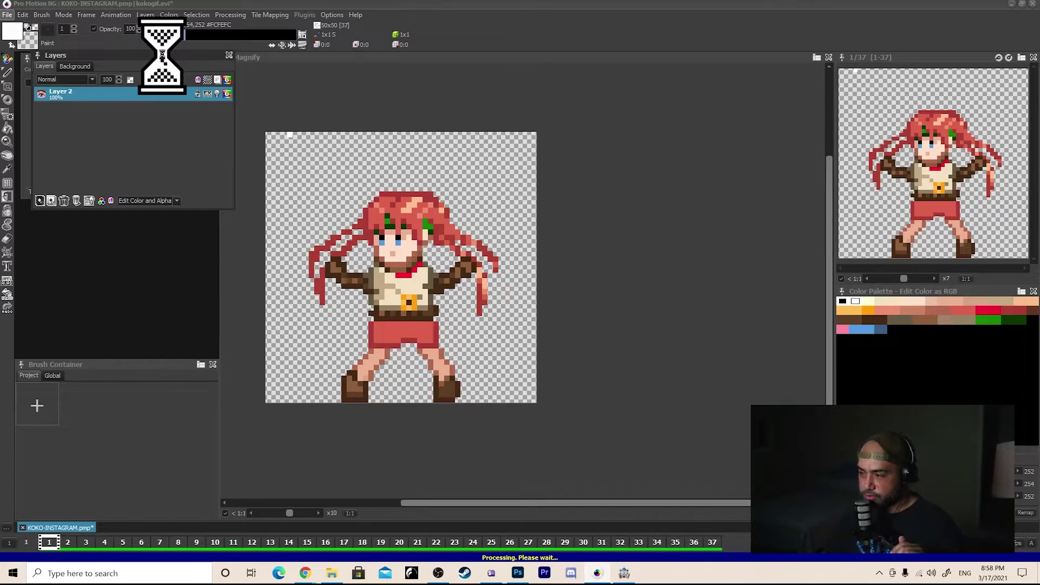
{"action": "mouse_move", "coordinate": [161, 54]}
{"action": "left_mouse_down"}
{"action": "mouse_move", "coordinate": [147, 56]}
{"action": "mouse_move", "coordinate": [167, 142]}
{"action": "mouse_move", "coordinate": [114, 92]}
{"action": "mouse_move", "coordinate": [130, 65]}
{"action": "mouse_move", "coordinate": [135, 203]}
{"action": "left_mouse_up"}
{"action": "left_click", "coordinate": [135, 116]}
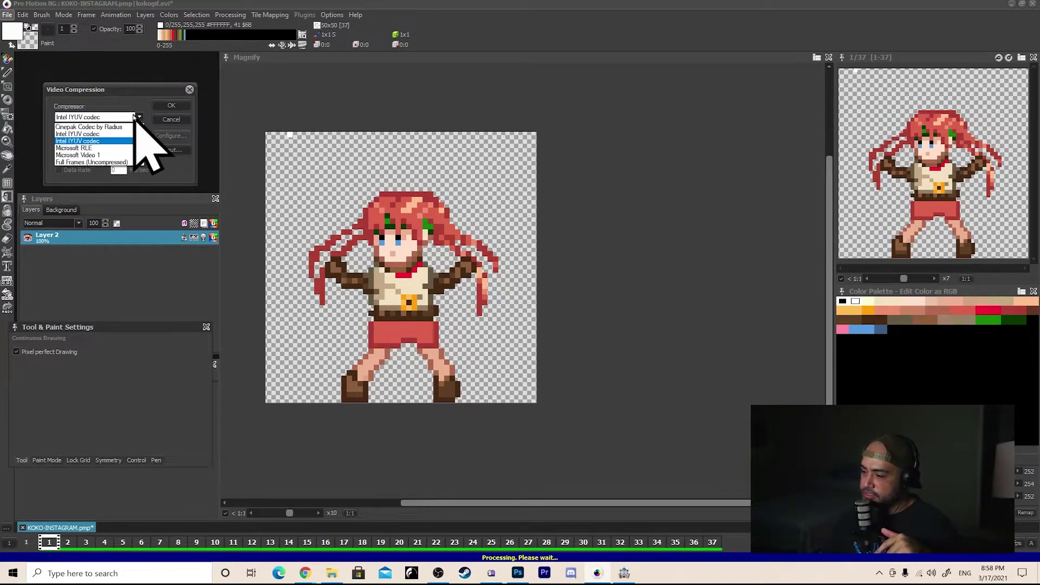
{"action": "left_click", "coordinate": [114, 142]}
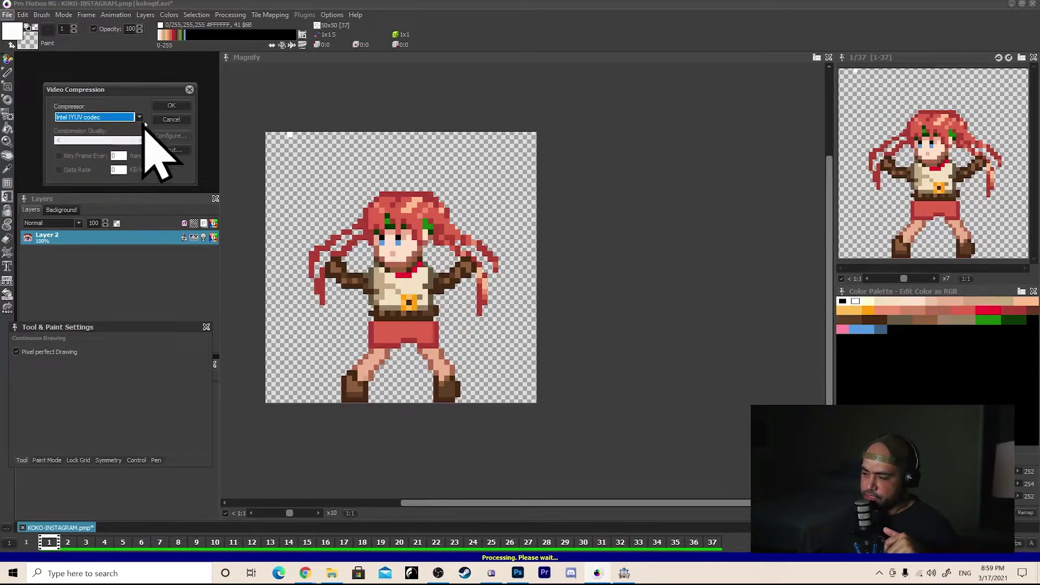
{"action": "left_click", "coordinate": [179, 106]}
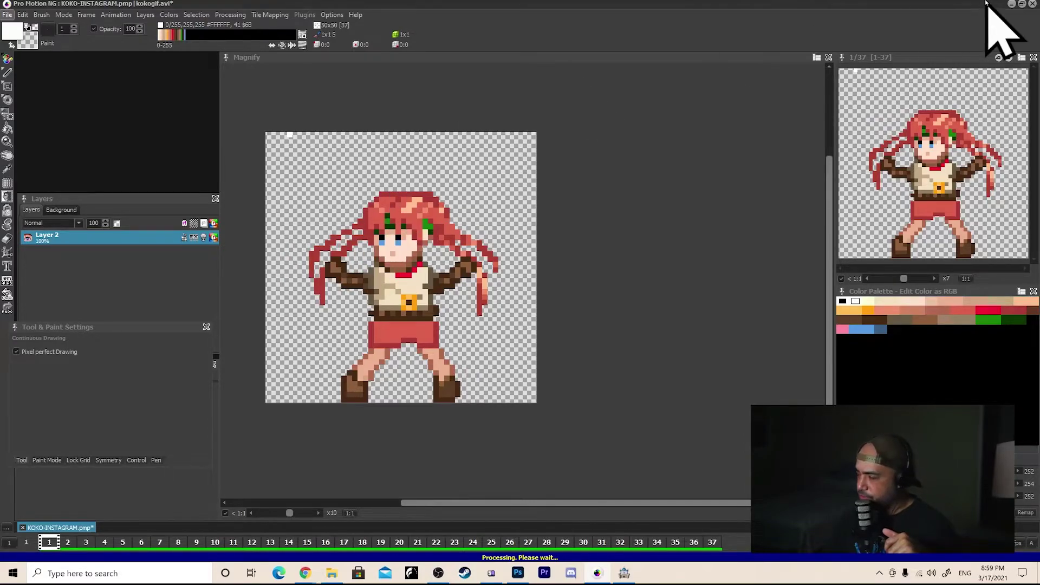
{"action": "left_click", "coordinate": [1011, 4]}
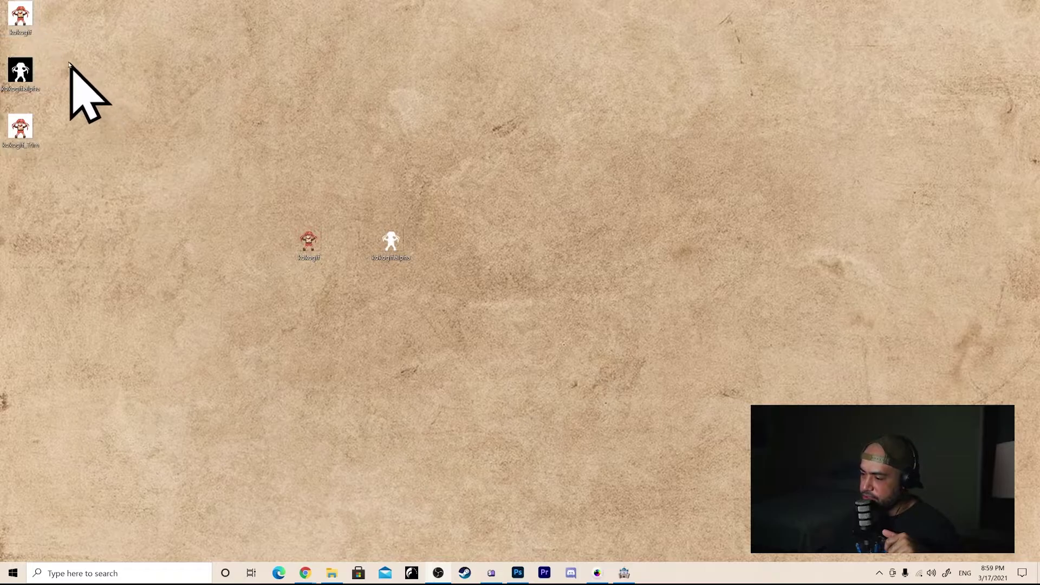
{"action": "double_click", "coordinate": [22, 20]}
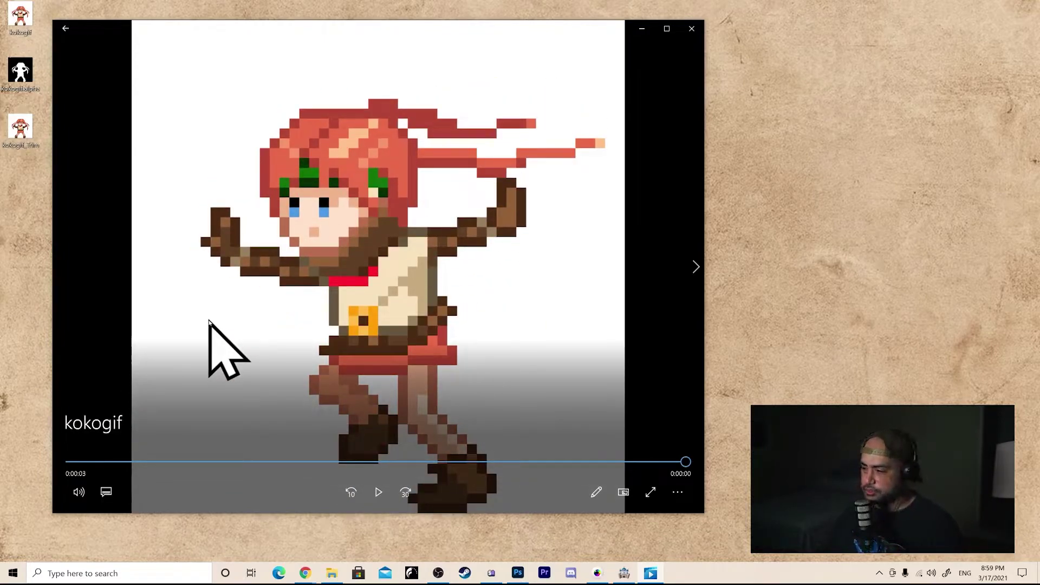
{"action": "left_click", "coordinate": [692, 28]}
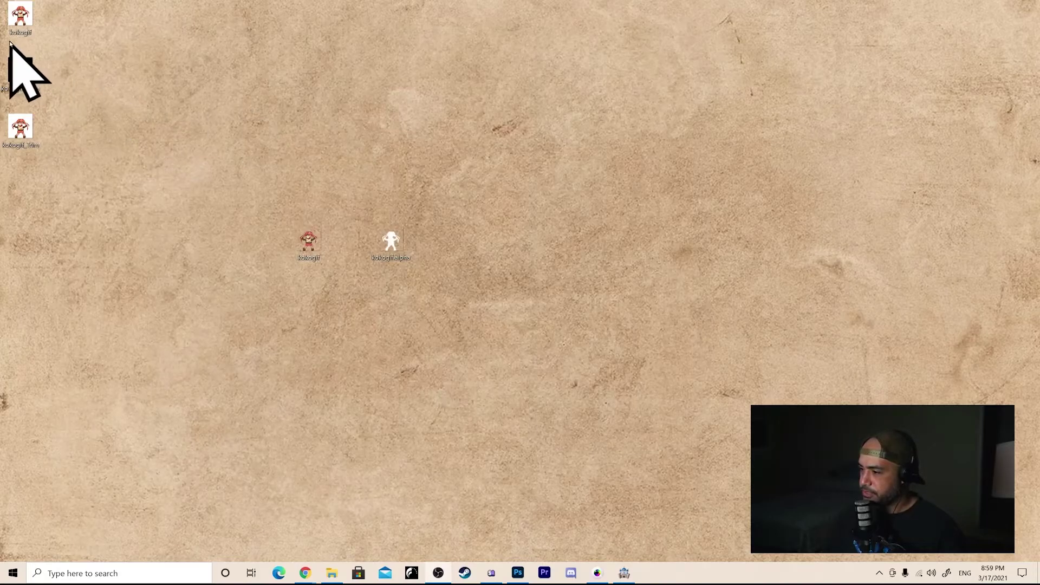
{"action": "right_click", "coordinate": [19, 19]}
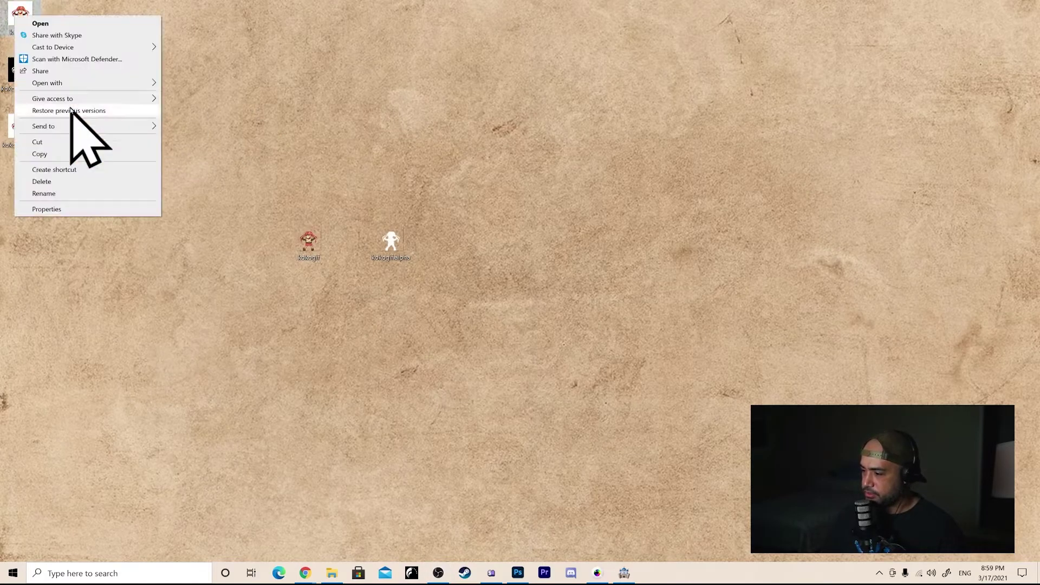
{"action": "left_click", "coordinate": [99, 210]}
{"action": "left_click_drag", "start_coordinate": [125, 47], "coordinate": [493, 112]}
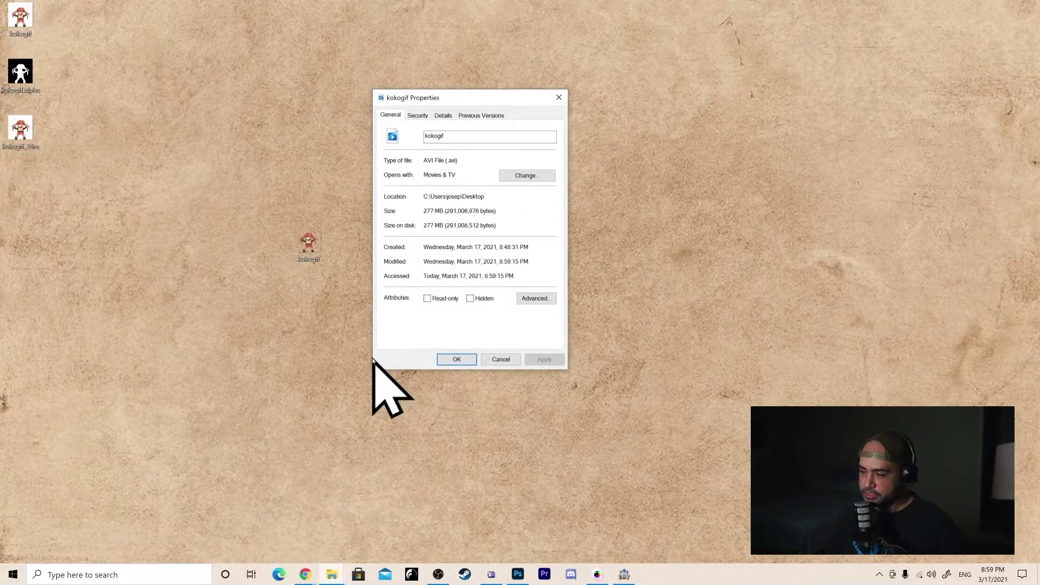
{"action": "left_click", "coordinate": [559, 98]}
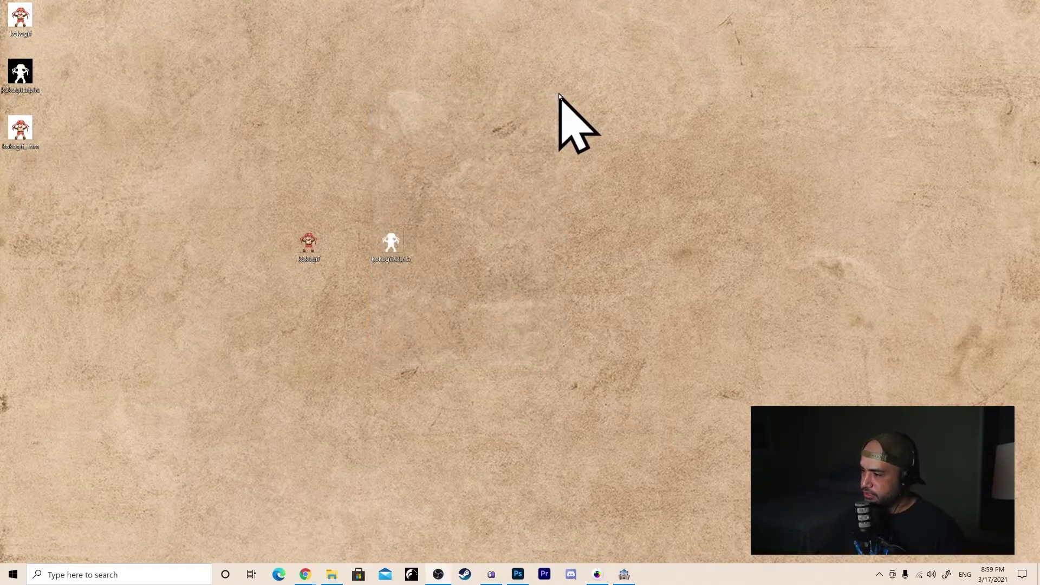
Open the kokogif AVI in Movies & TV and trim it to start at 0:00
{"action": "right_click", "coordinate": [23, 16]}
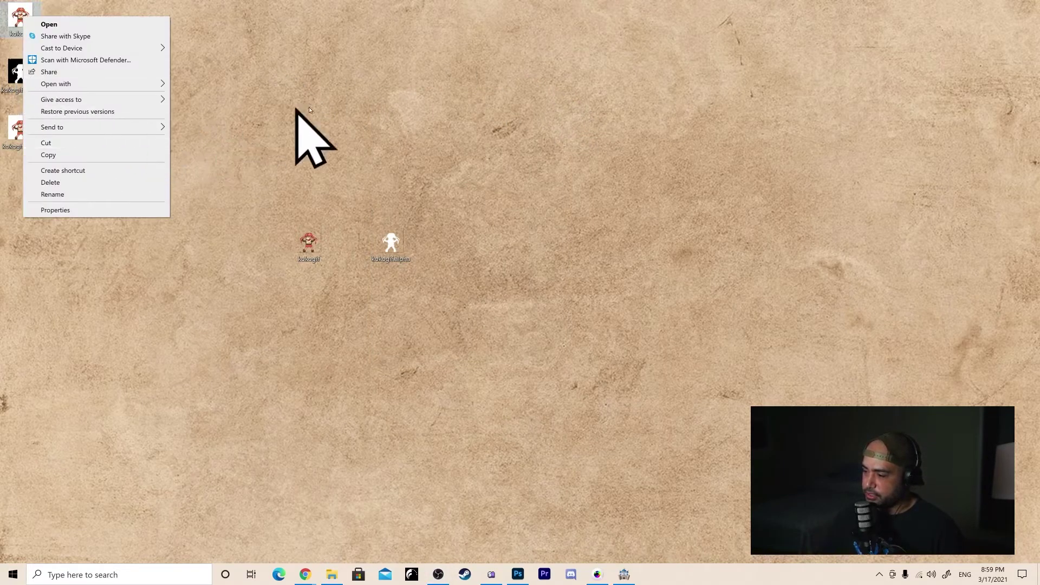
{"action": "double_click", "coordinate": [16, 16]}
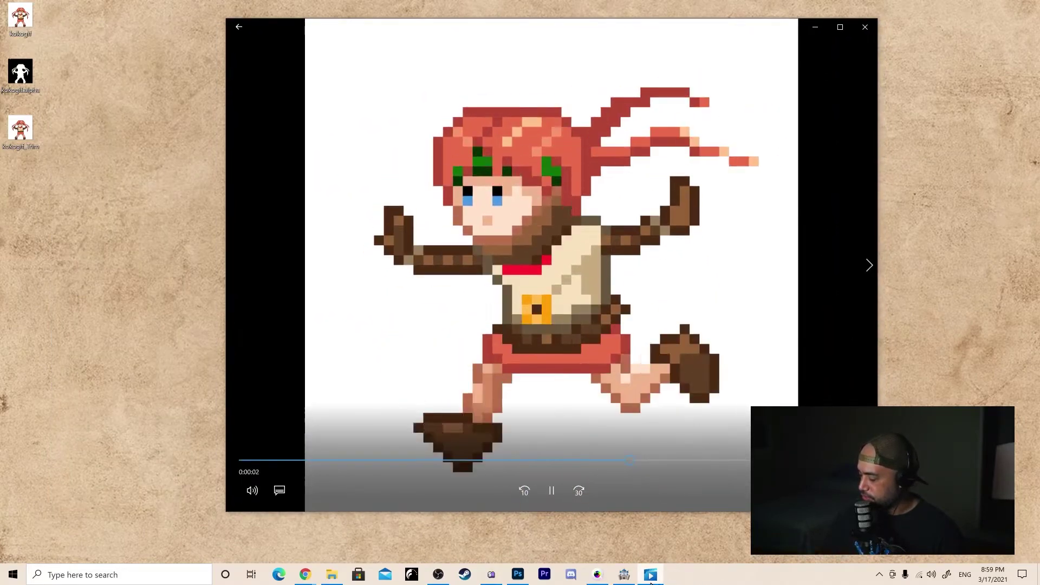
{"action": "mouse_move", "coordinate": [652, 582]}
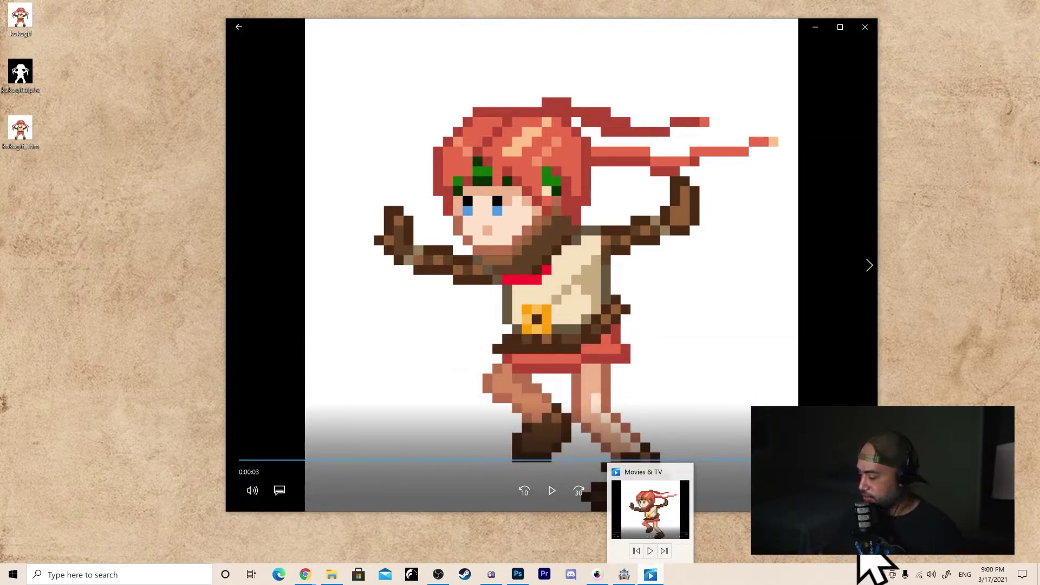
{"action": "left_click", "coordinate": [811, 491]}
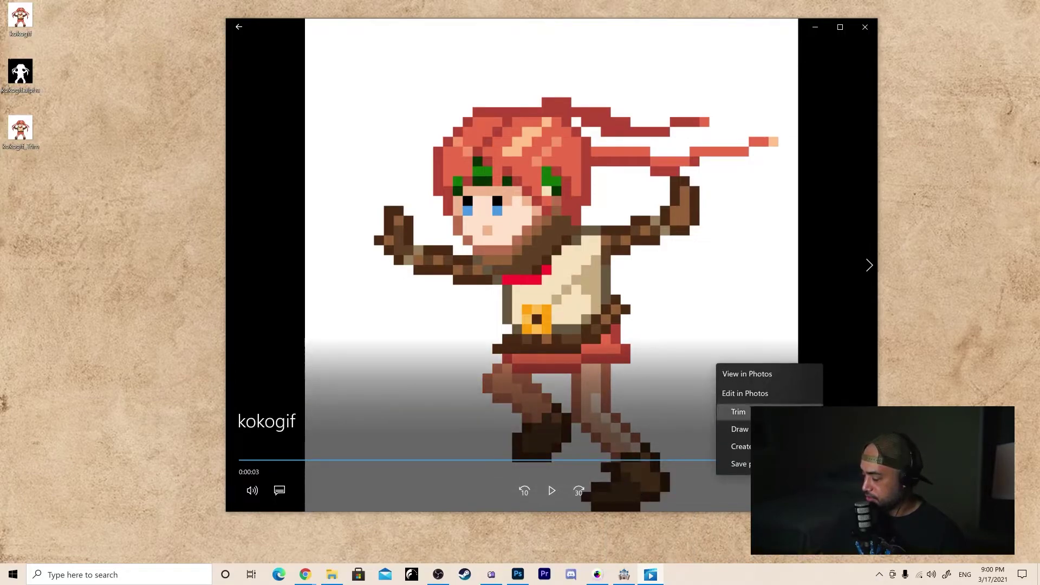
{"action": "left_click", "coordinate": [739, 412]}
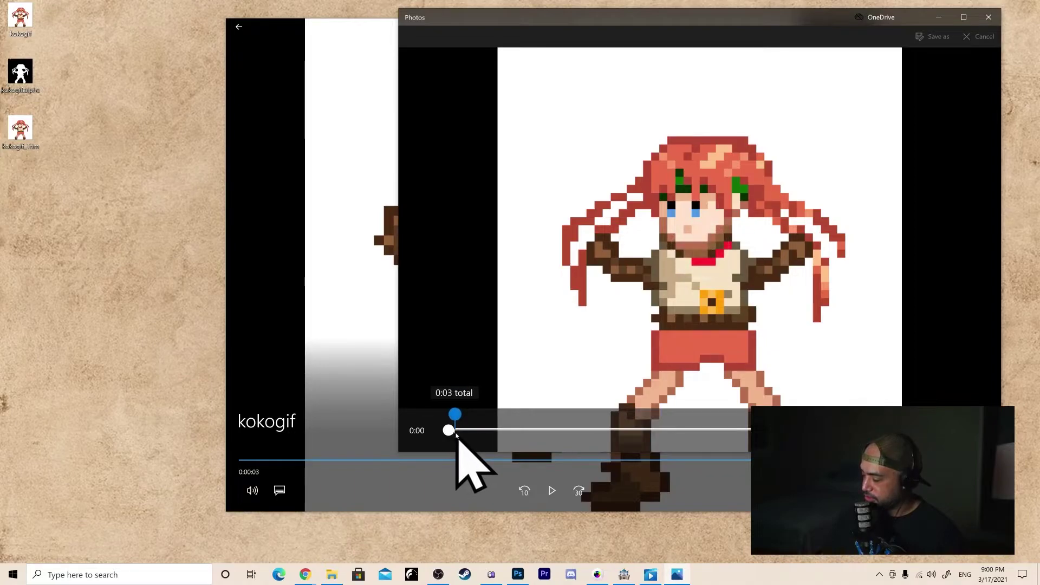
{"action": "left_click_drag", "start_coordinate": [455, 432], "coordinate": [448, 434]}
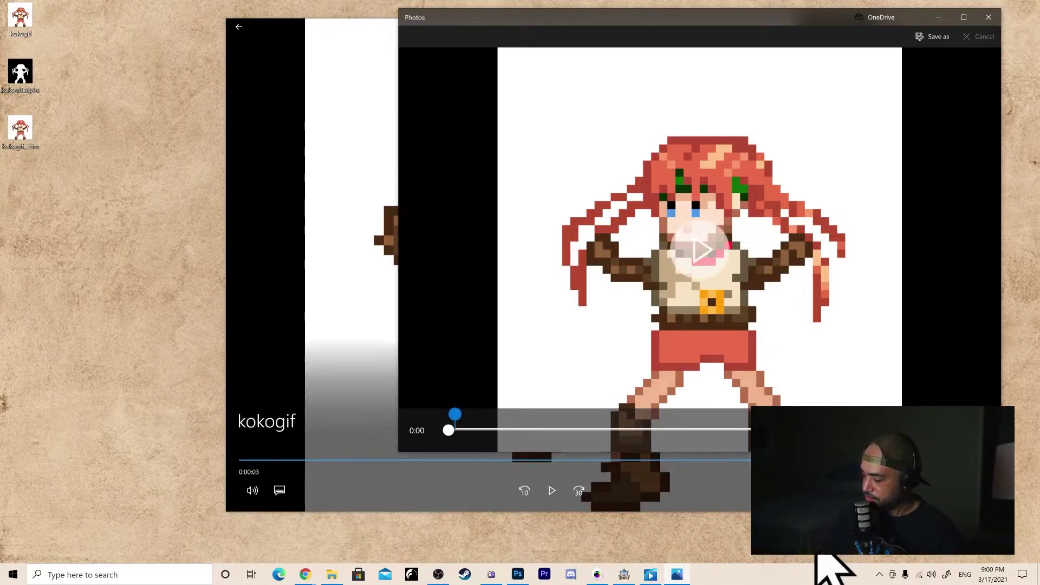
Save the trimmed clip to the Desktop as kokogif_Trim.mp4, replacing the existing file
{"action": "left_click", "coordinate": [930, 39]}
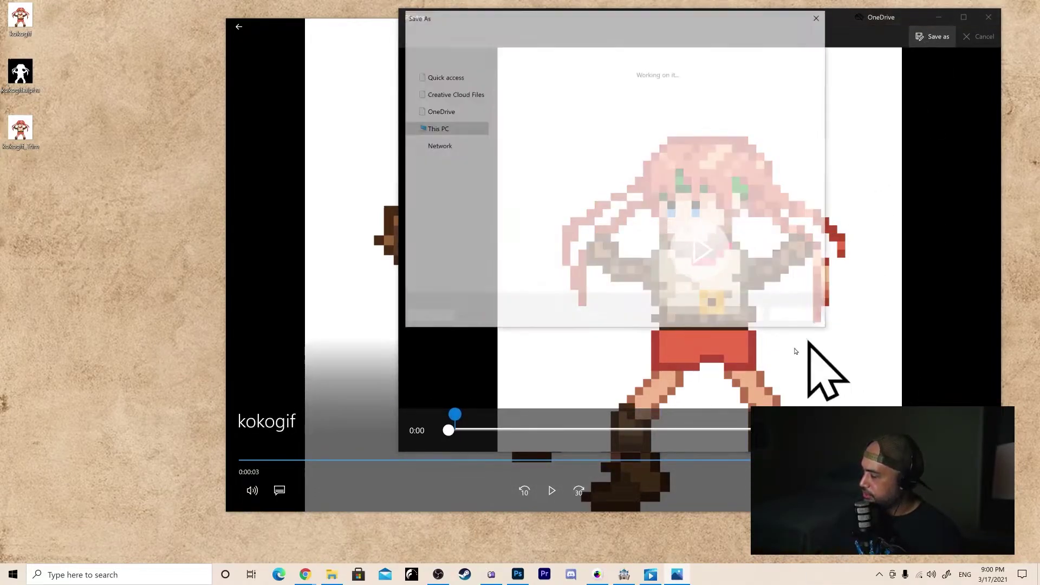
{"action": "left_click", "coordinate": [554, 126]}
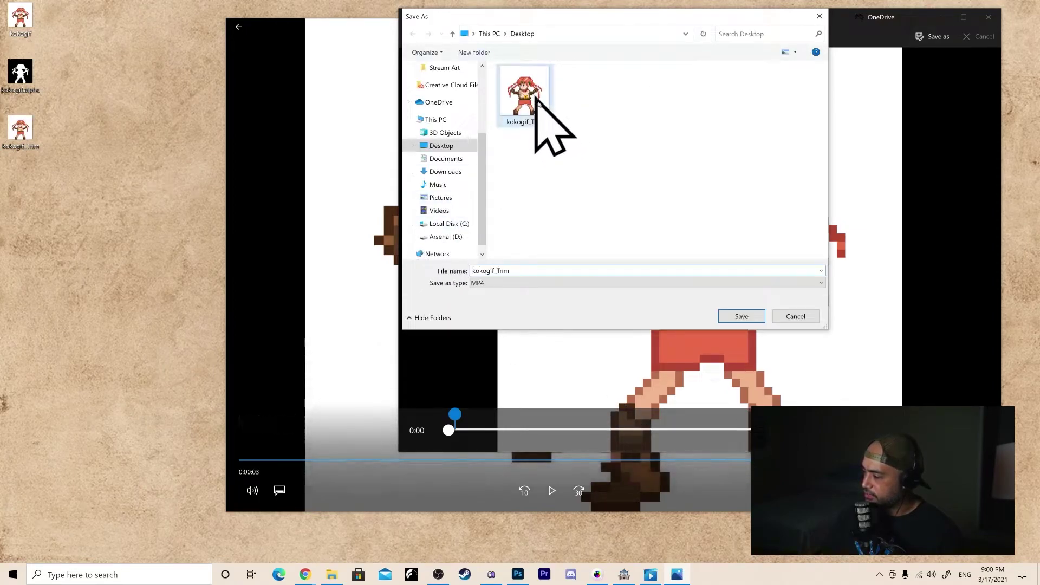
{"action": "left_click", "coordinate": [731, 315]}
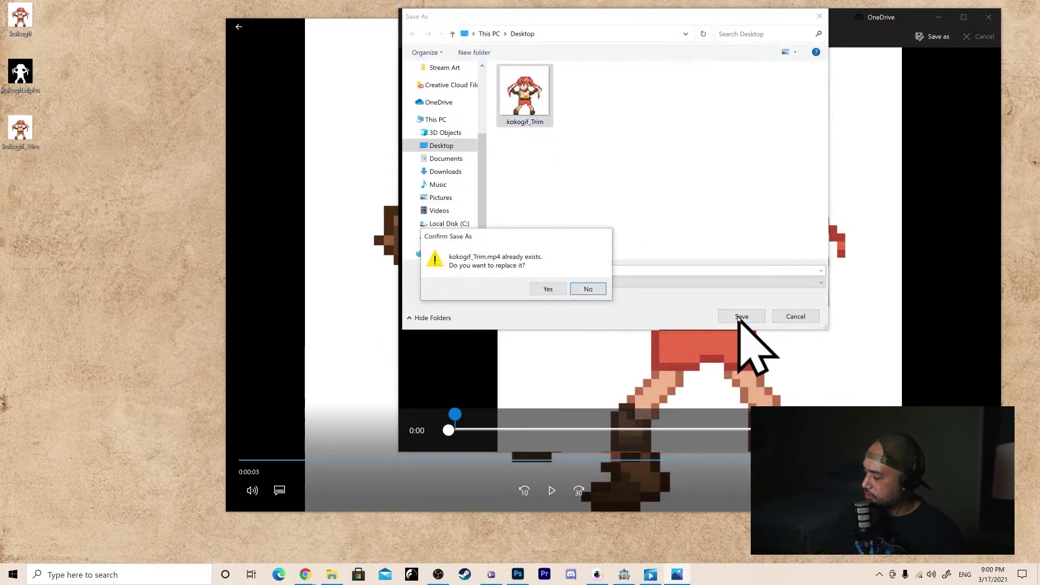
{"action": "left_click", "coordinate": [549, 287]}
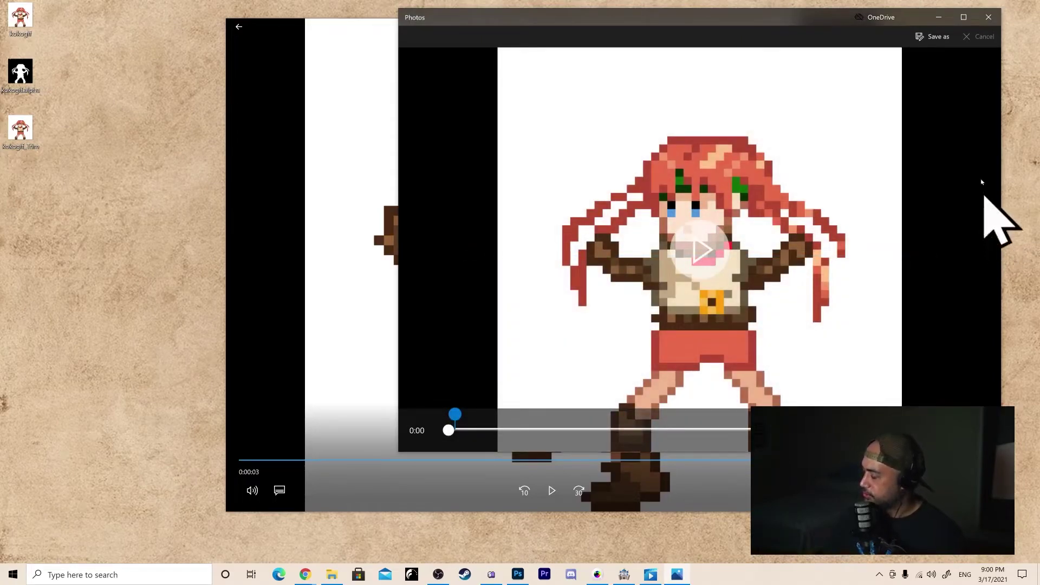
Close the Photos and player windows, then play kokogif_Trim once to check it
{"action": "left_click", "coordinate": [989, 18]}
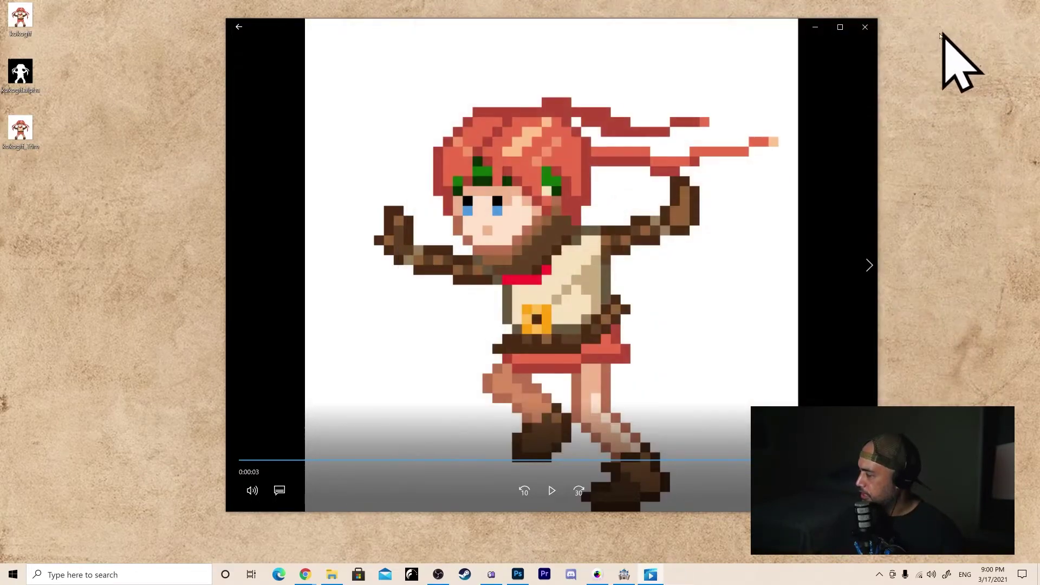
{"action": "left_click", "coordinate": [811, 24]}
{"action": "double_click", "coordinate": [20, 133]}
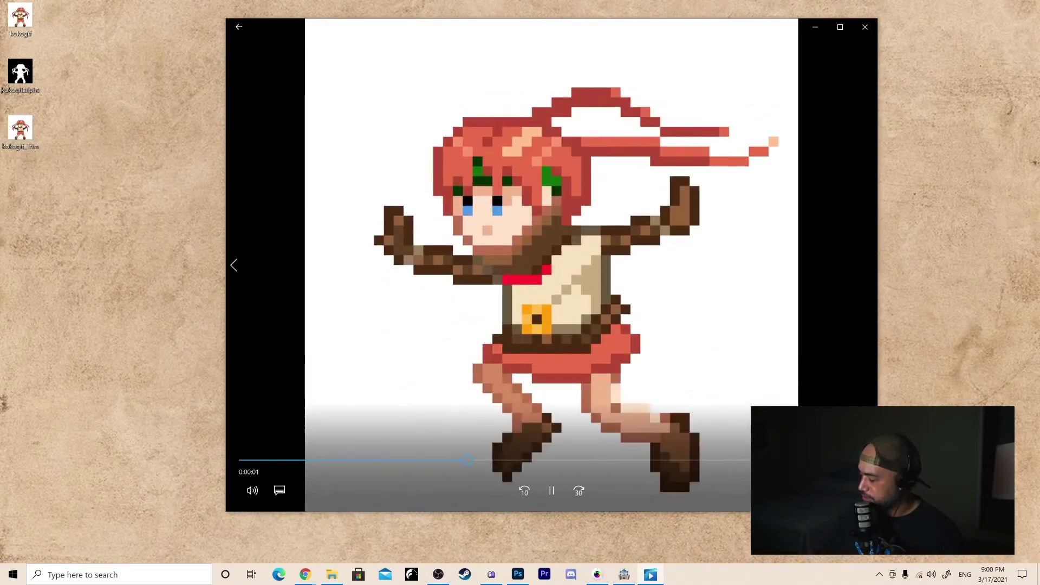
{"action": "left_click", "coordinate": [865, 28]}
Open kokogif_Trim's Properties and center the dialog, showing a 160 KB MP4
{"action": "double_click", "coordinate": [22, 138]}
{"action": "right_click", "coordinate": [23, 140]}
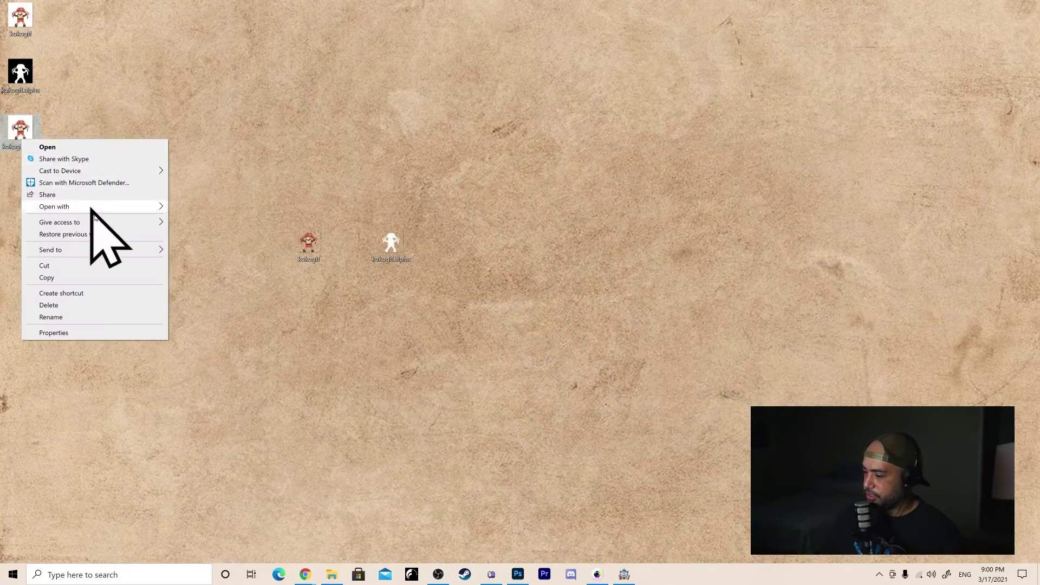
{"action": "left_click", "coordinate": [82, 333]}
{"action": "left_click_drag", "start_coordinate": [163, 200], "coordinate": [529, 101]}
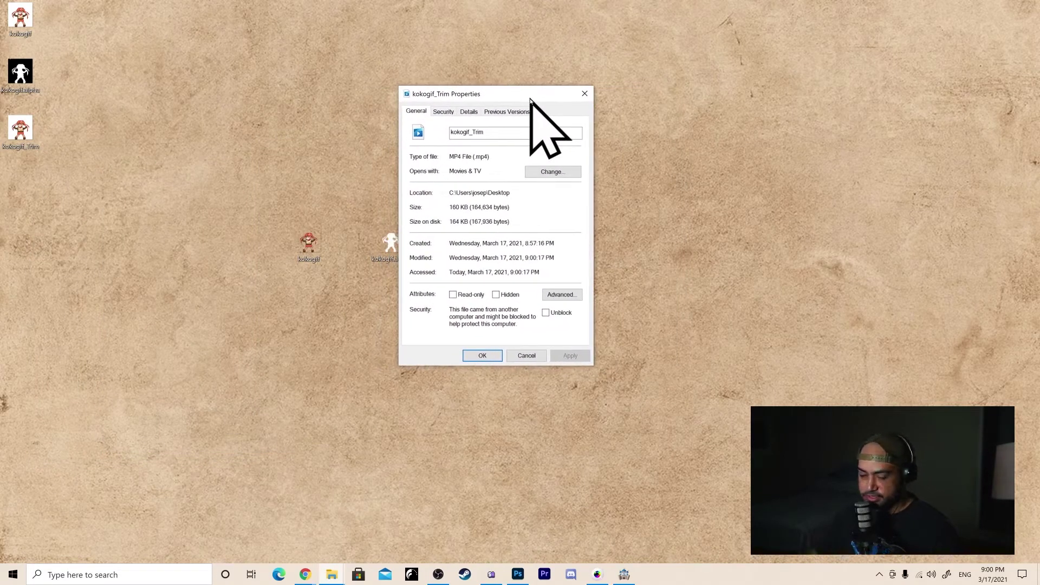